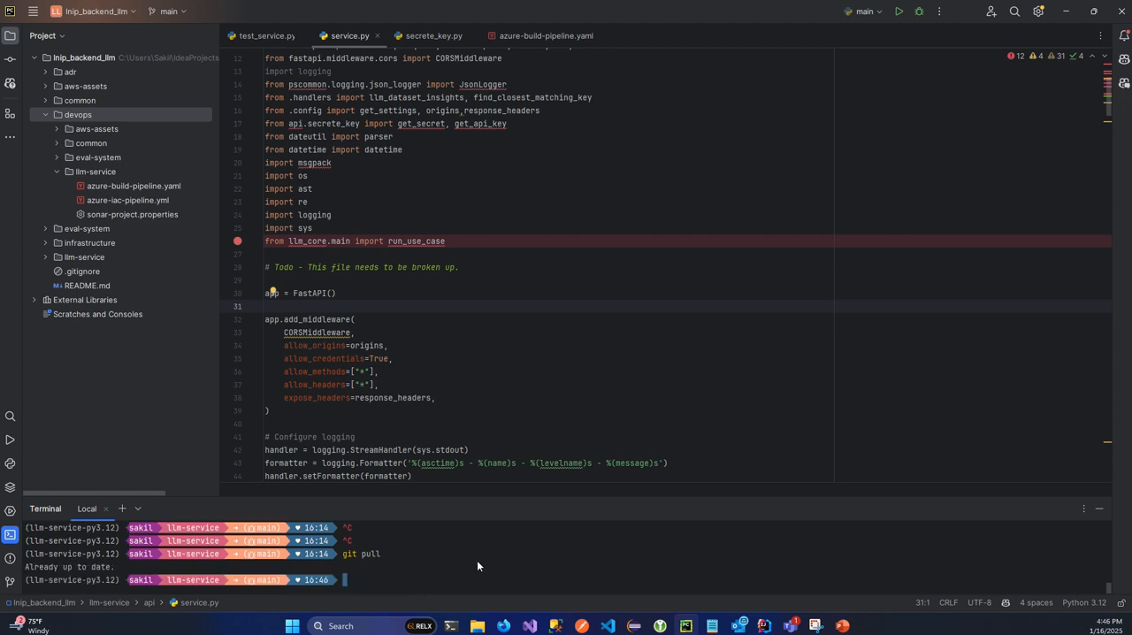
- Create a branch named remove-todos-and-comments from main and check it out
click(182, 16)
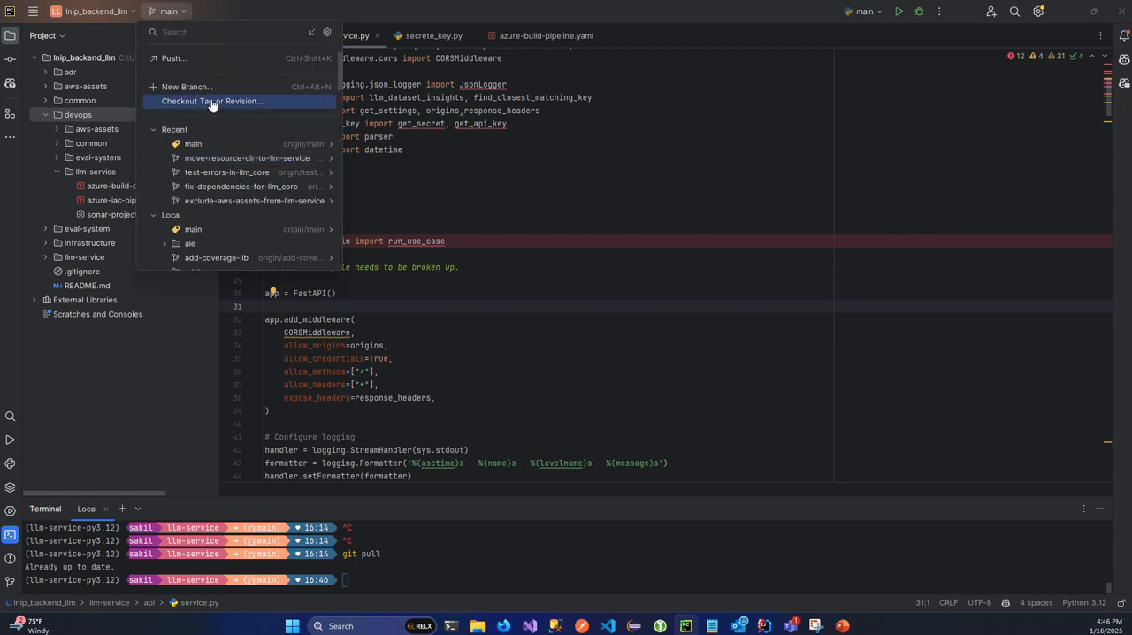
mouse_move(212, 146)
click(392, 150)
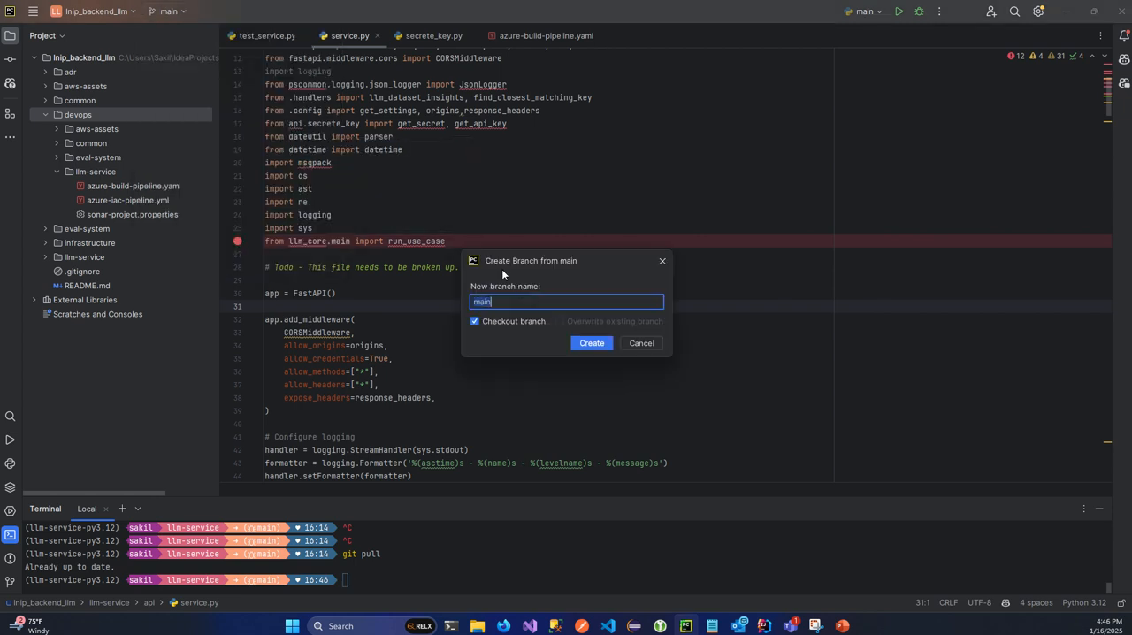
text(rem)
text(comments)
click(518, 297)
text(s)
click(590, 344)
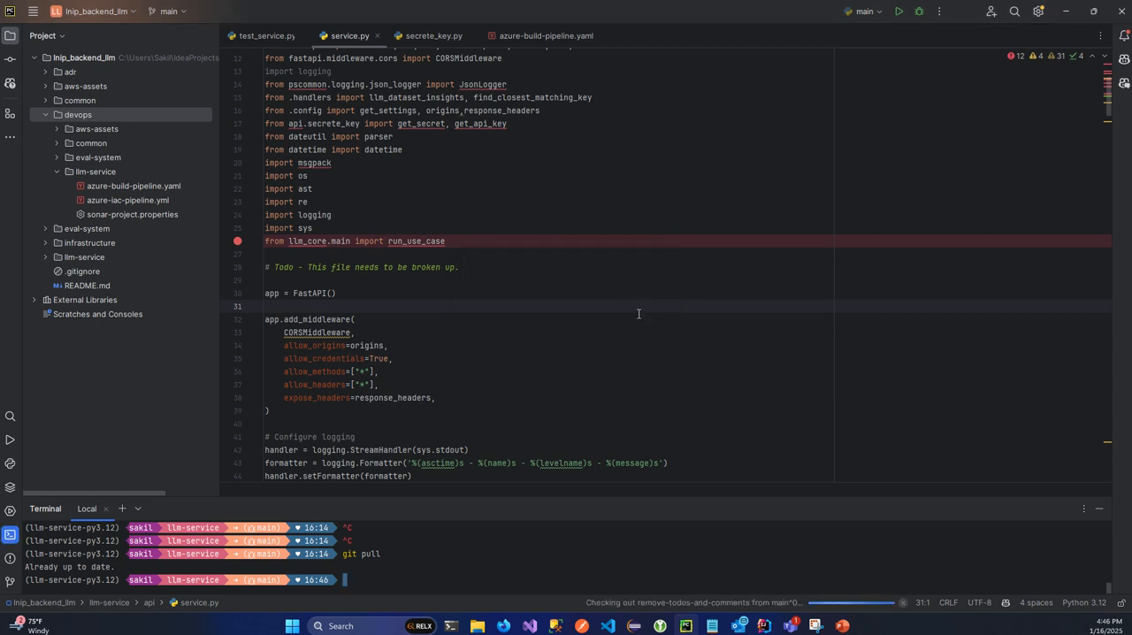
- Refresh the terminal prompt to check which branch is currently checked out
click(452, 566)
key(ctrl+c)
key(ctrl+c)
key(ctrl+c)
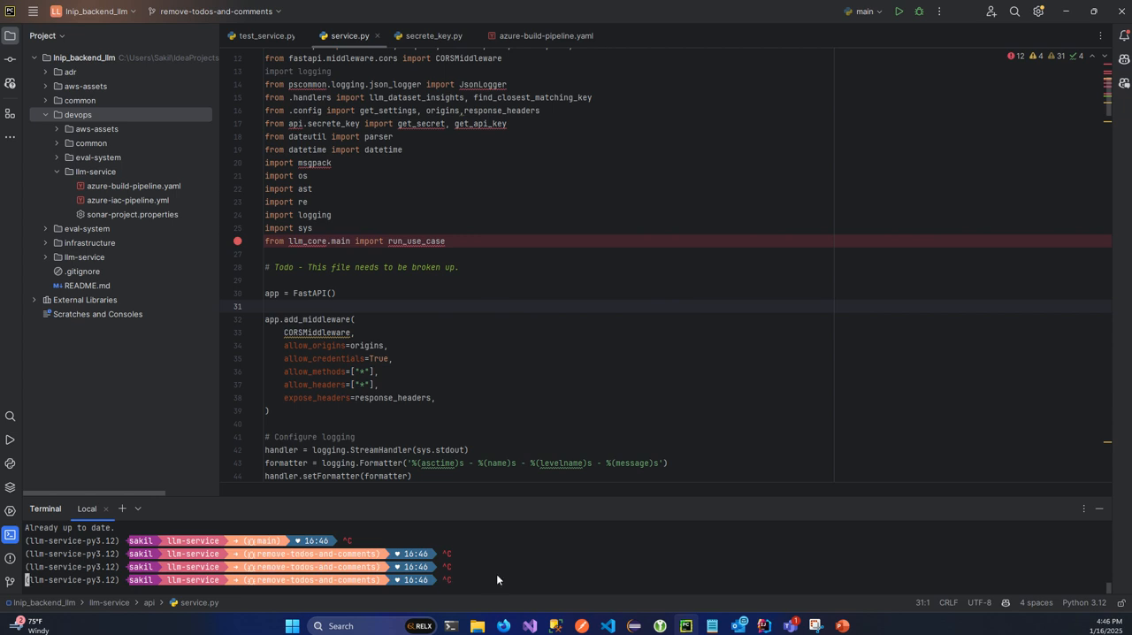
key(ctrl+c)
- Delete the comment "# Todo - This file needs to be broken up." on line 28 of service.py
click(521, 385)
drag(468, 269, 265, 267)
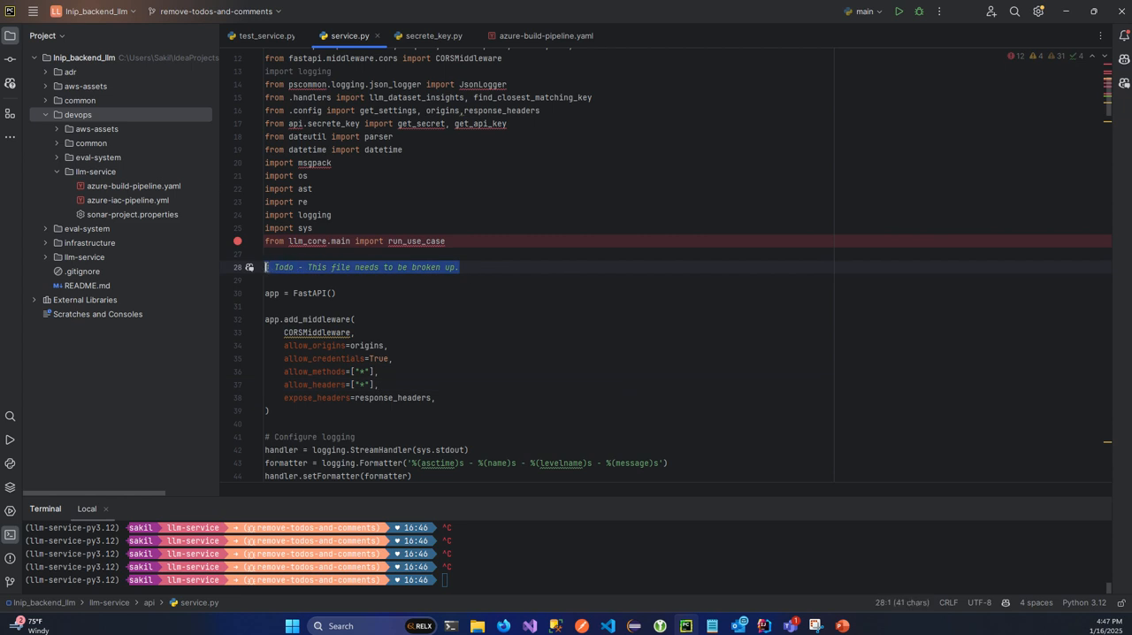
key(BackSpace)
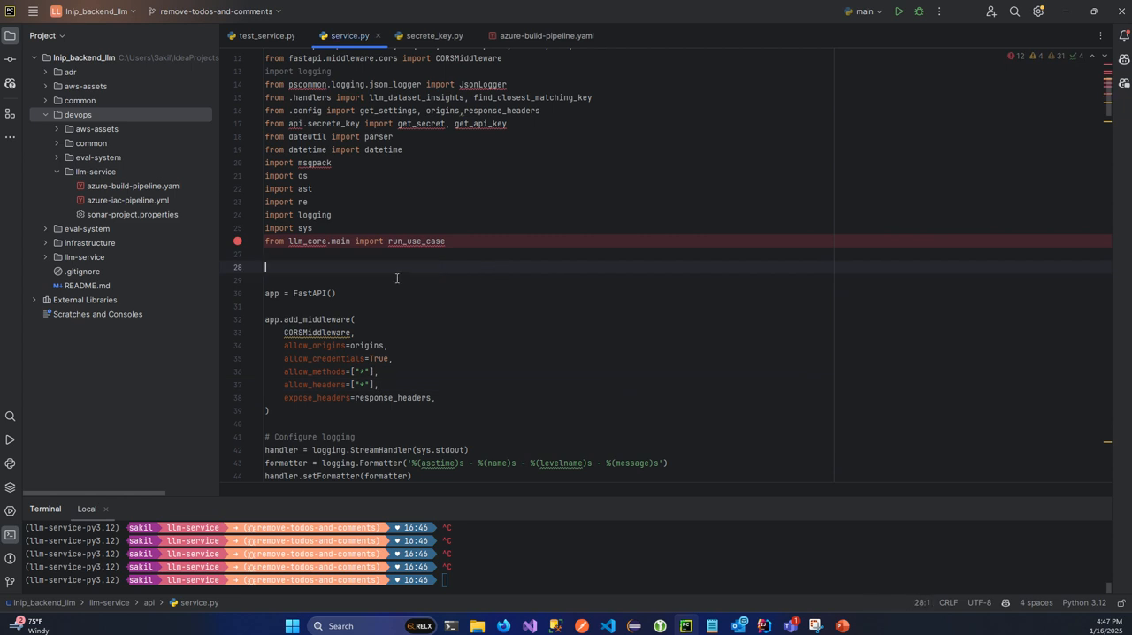
click(376, 280)
- Commit the service.py change with the message "remove todos and comments" and push it to the matching new branch on origin
click(10, 58)
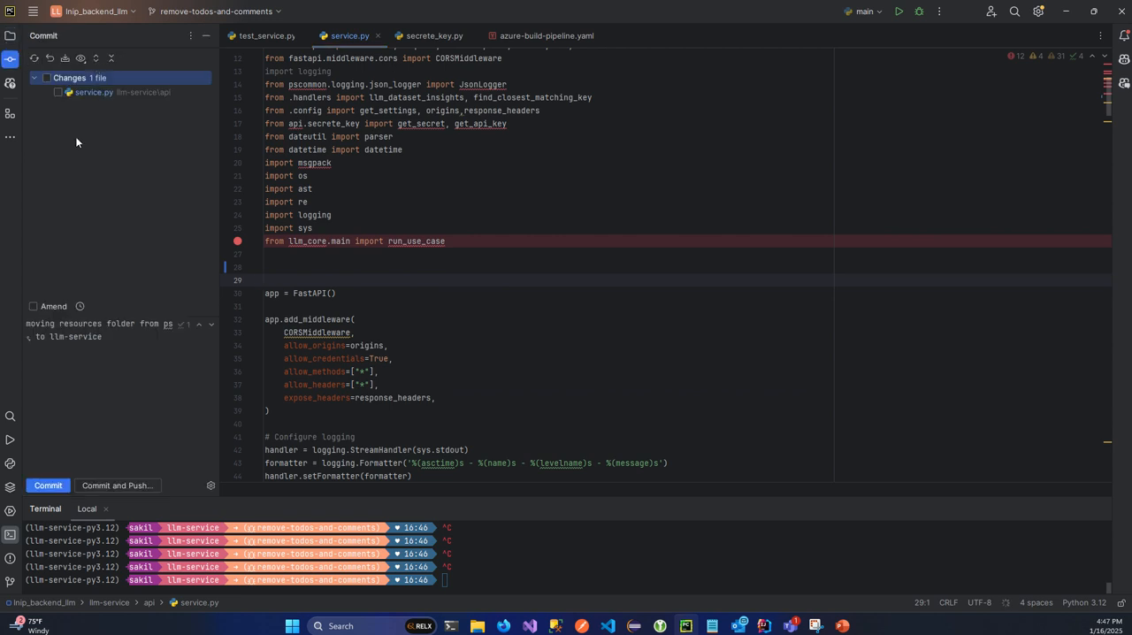
click(47, 78)
key(ctrl+a)
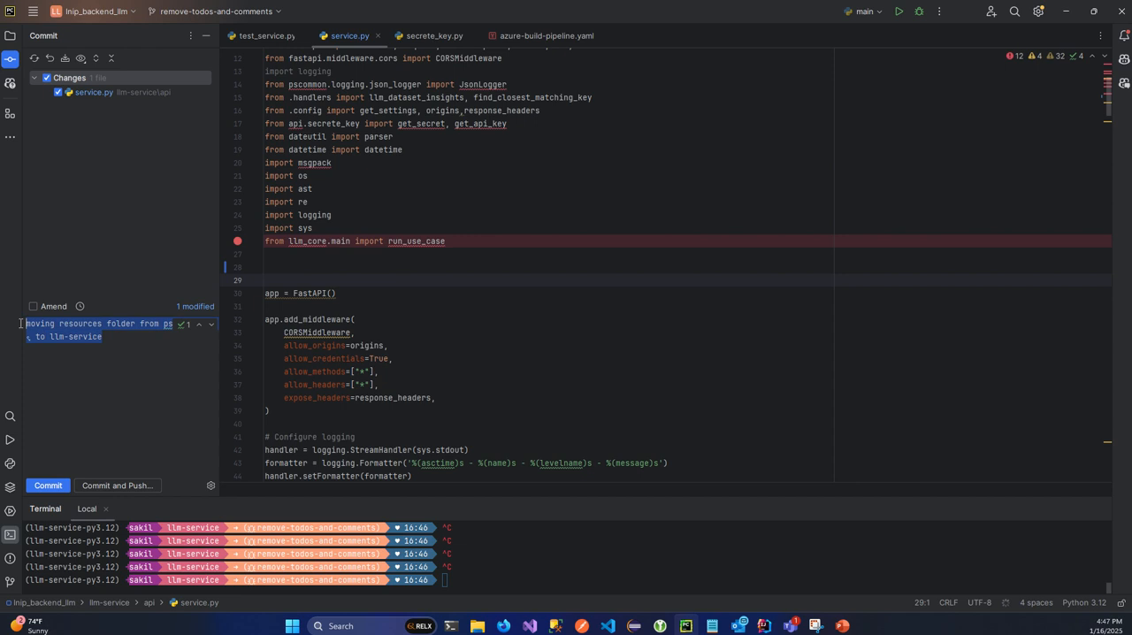
key(BackSpace)
text(remove to)
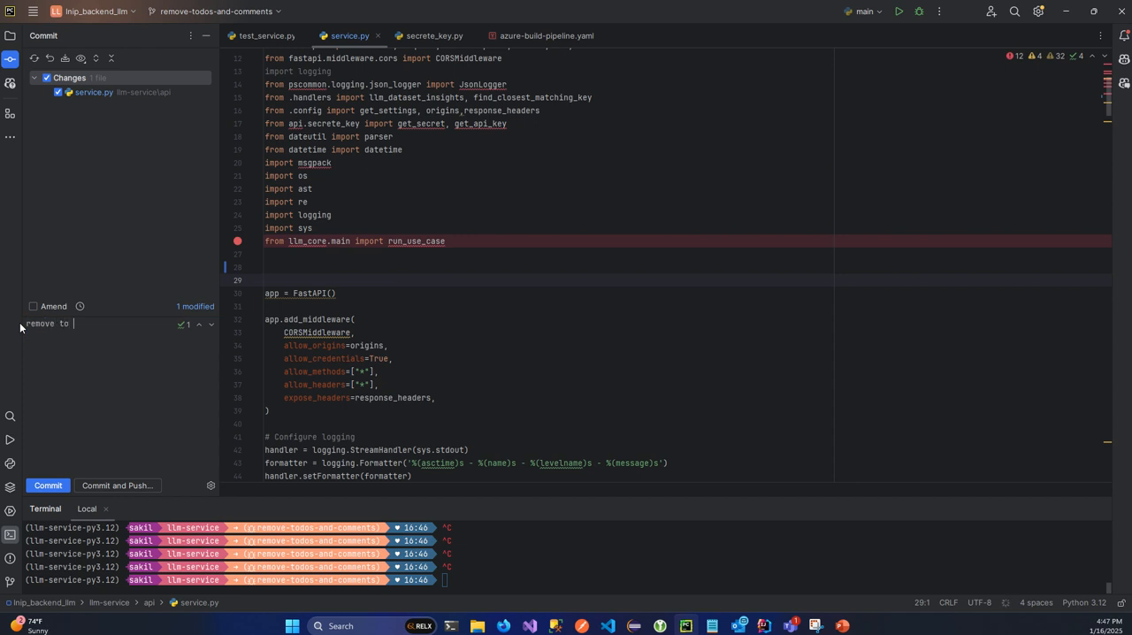
text( dos and comments)
click(74, 325)
key(BackSpace)
click(110, 483)
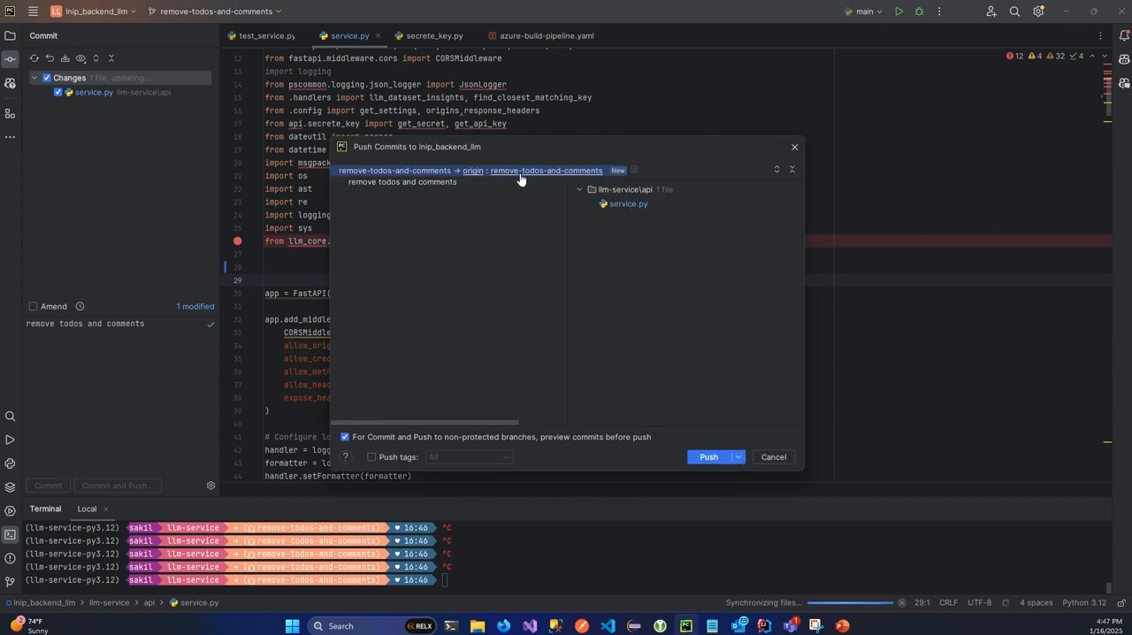
click(711, 457)
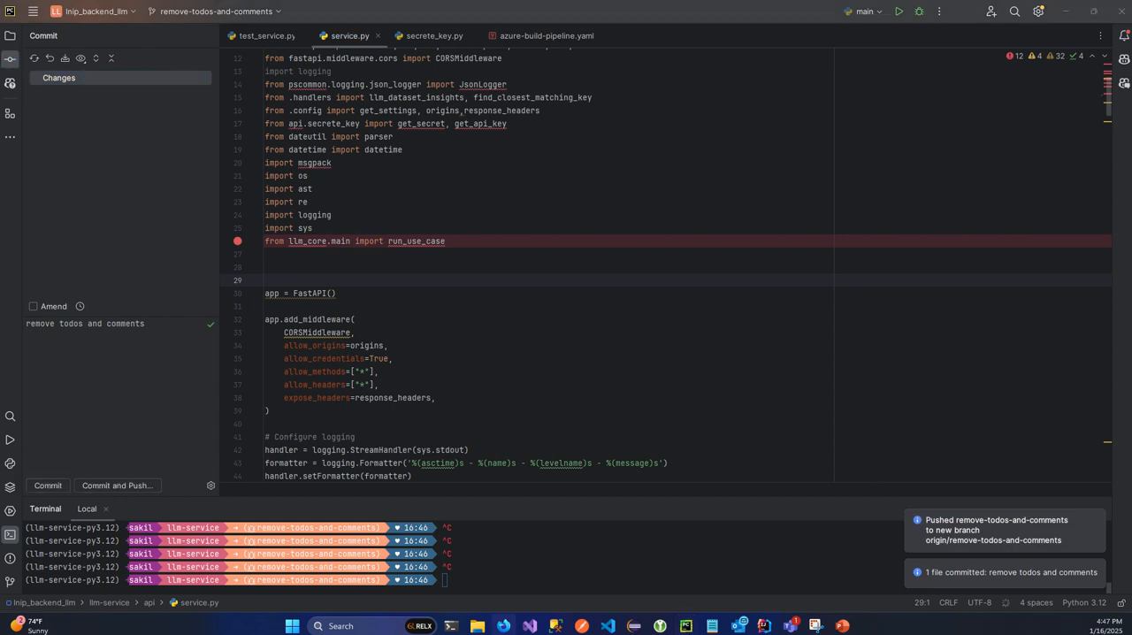
- Switch to Azure DevOps in the browser and look at the code source options for a new pipeline, including Azure Repos Git
key(alt+Tab)
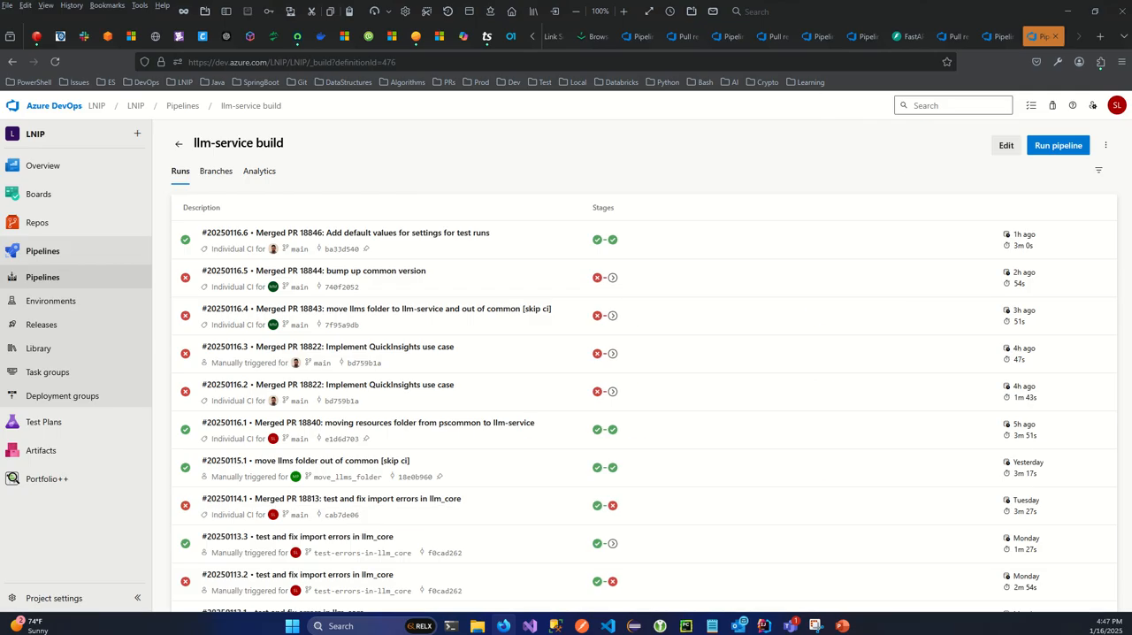
click(1000, 36)
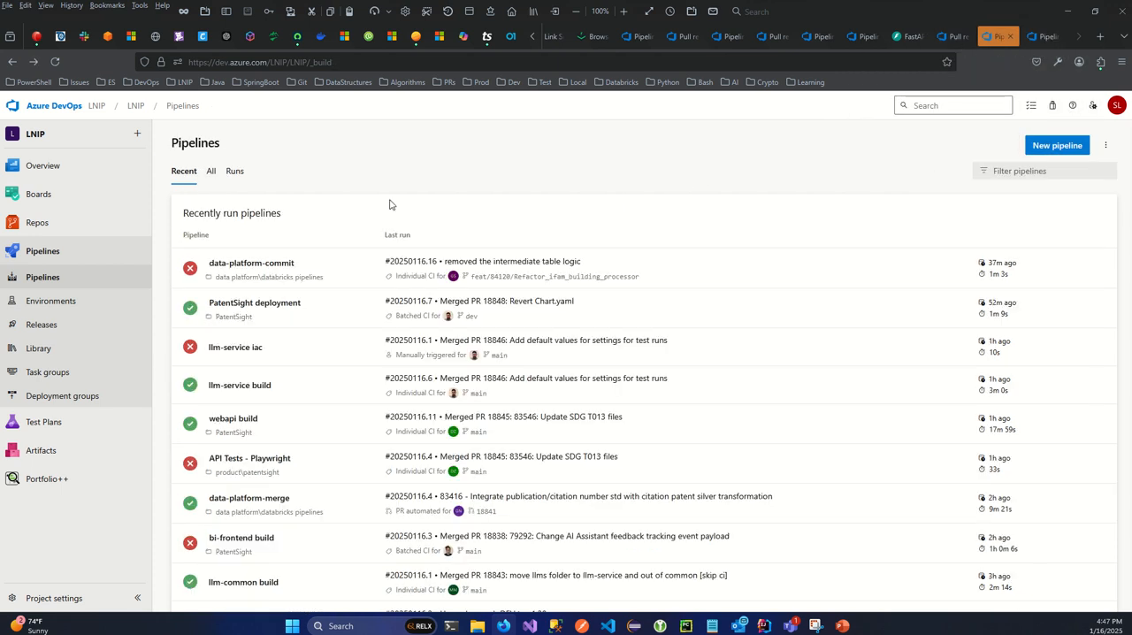
click(1069, 150)
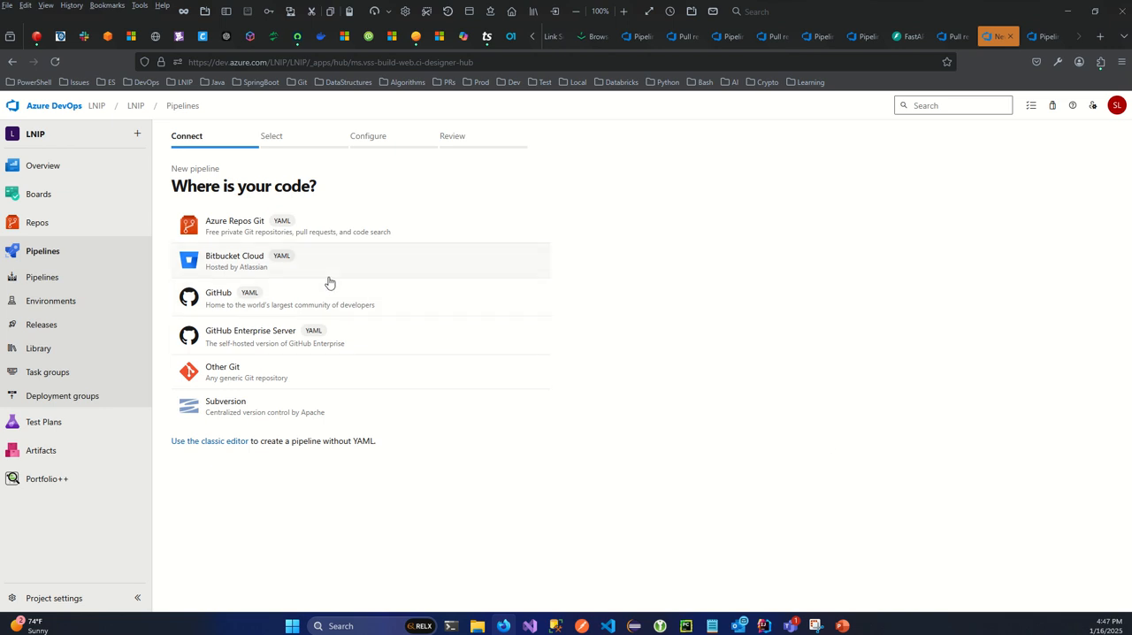
click(249, 233)
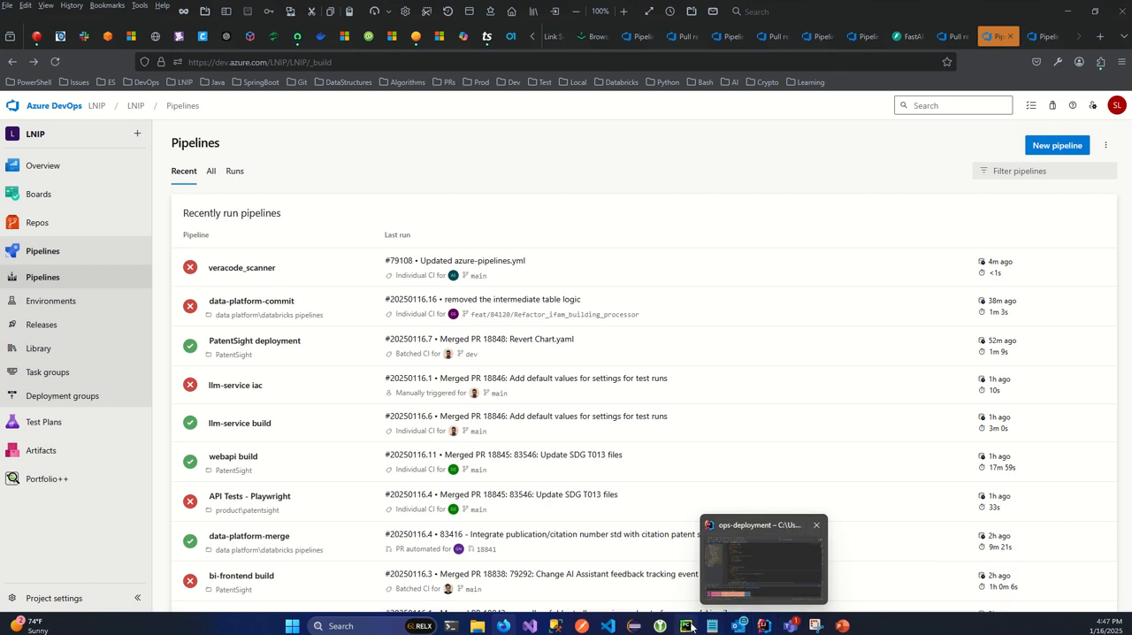
- Switch back to PyCharm and open azure-build-pipeline.yaml from the devops/llm-service folder
click(695, 569)
click(554, 319)
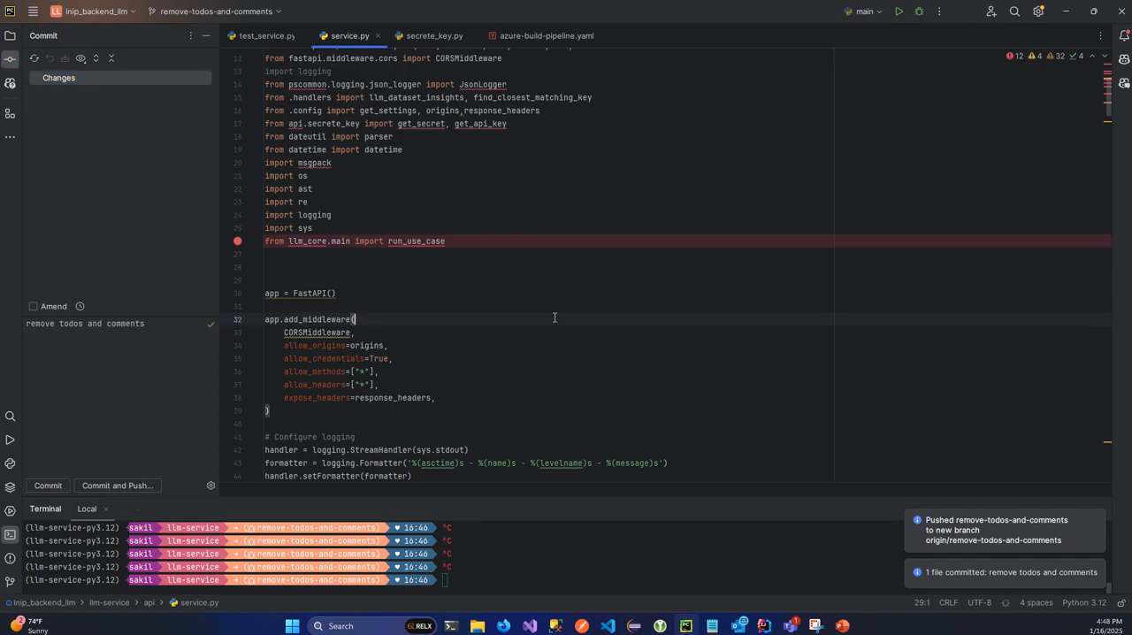
click(10, 39)
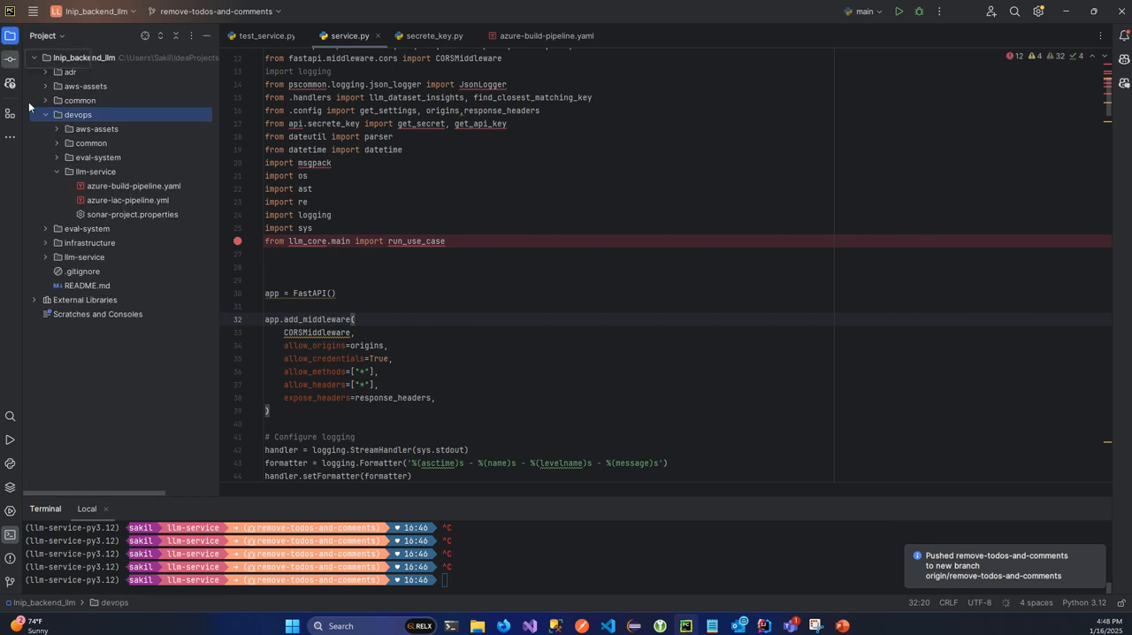
double_click(126, 184)
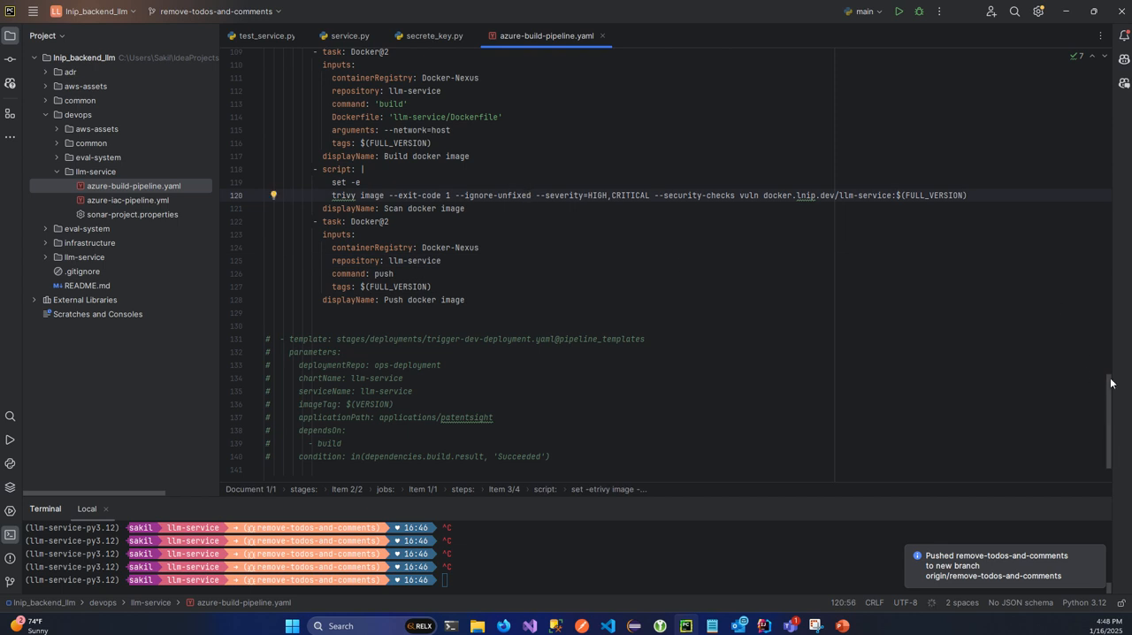
- Examine the resources section of the build pipeline file, covering the Python container image and the pipeline_templates repository reference
scroll(1110, 284, up, 20)
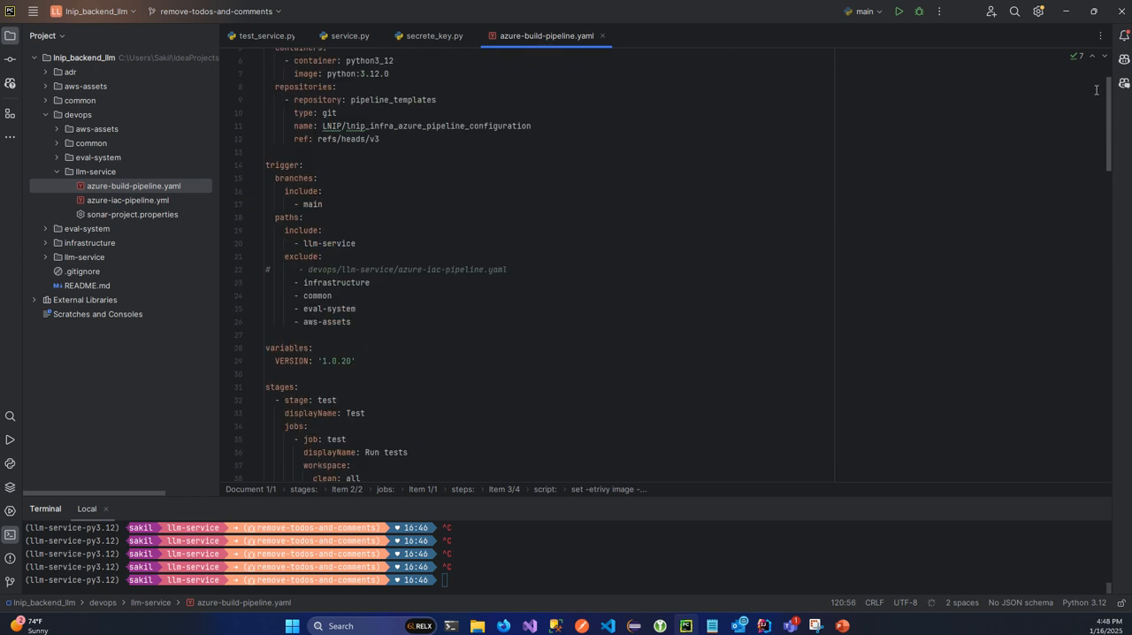
click(593, 268)
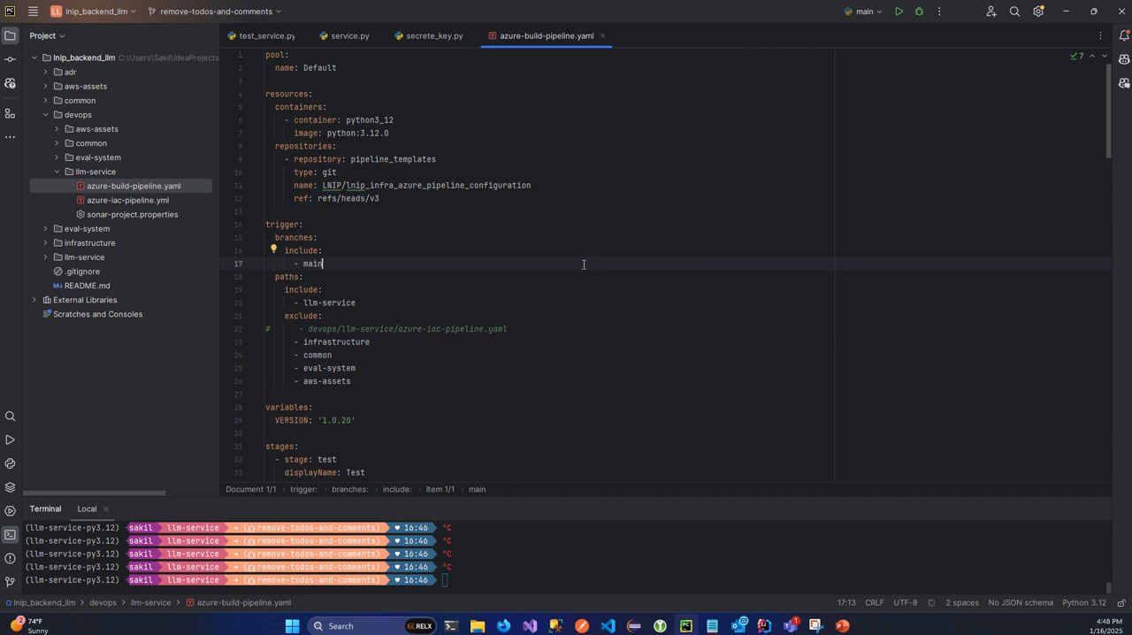
click(446, 221)
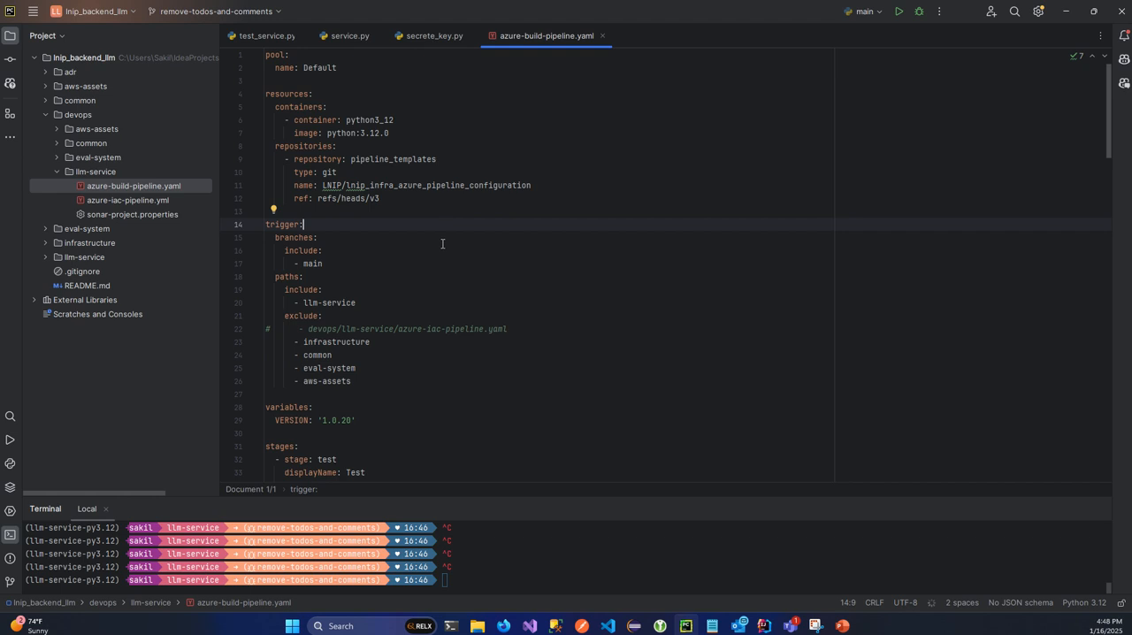
click(418, 186)
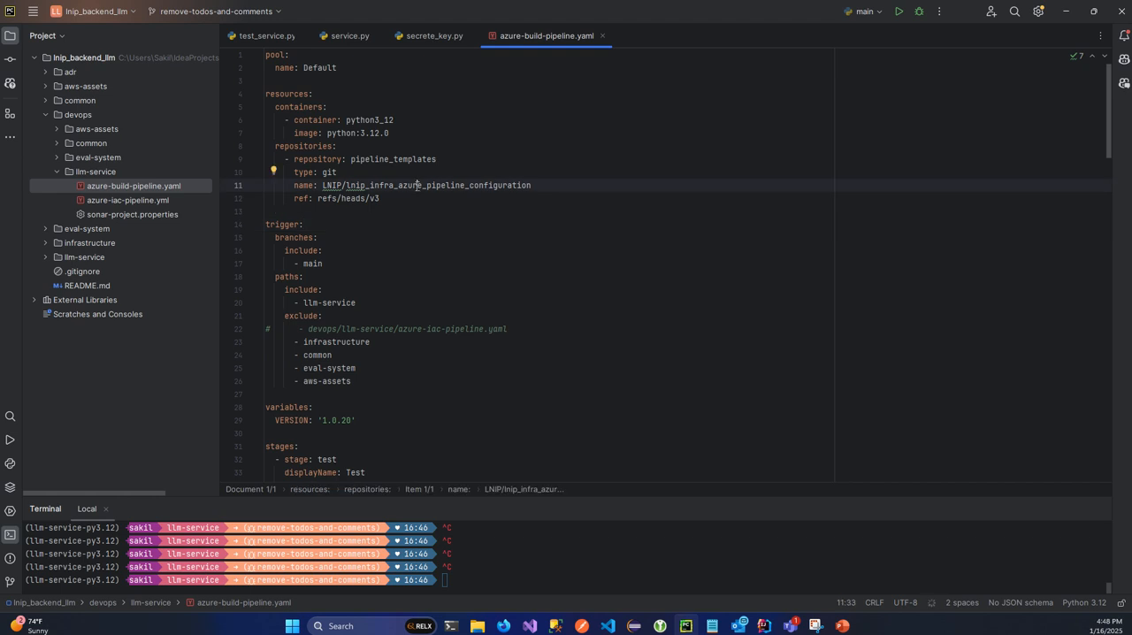
drag(549, 233, 635, 245)
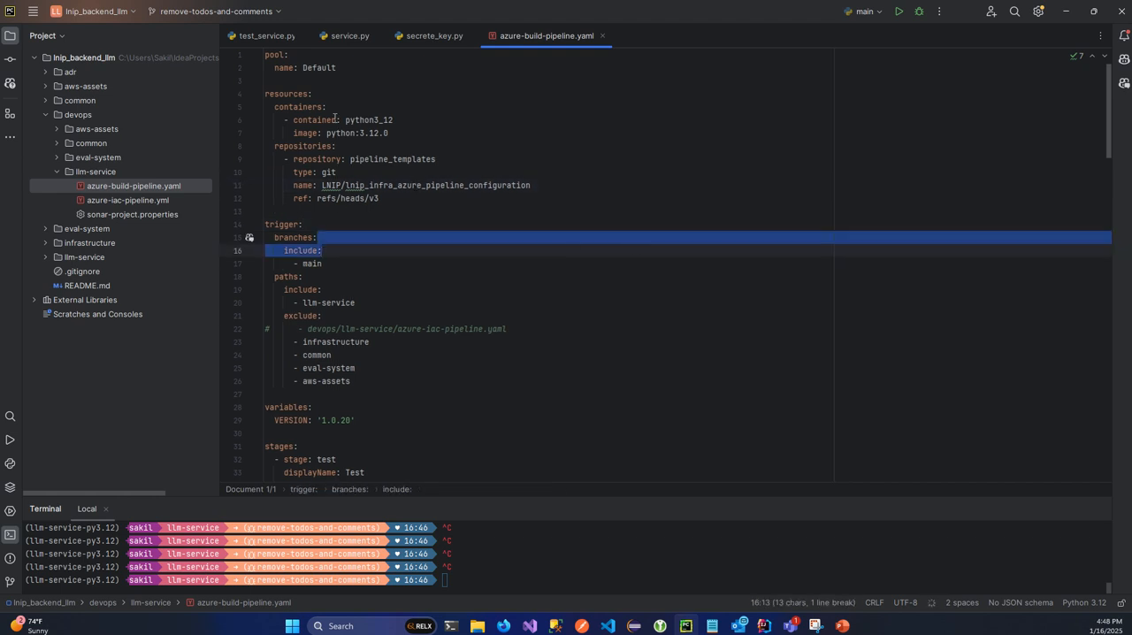
click(414, 107)
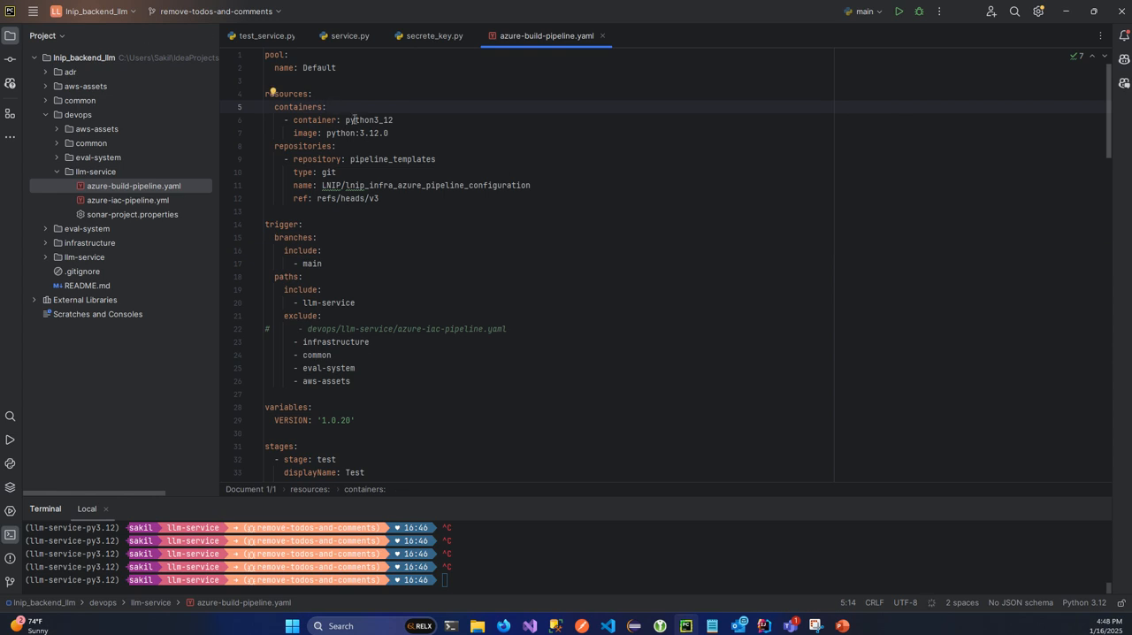
click(381, 133)
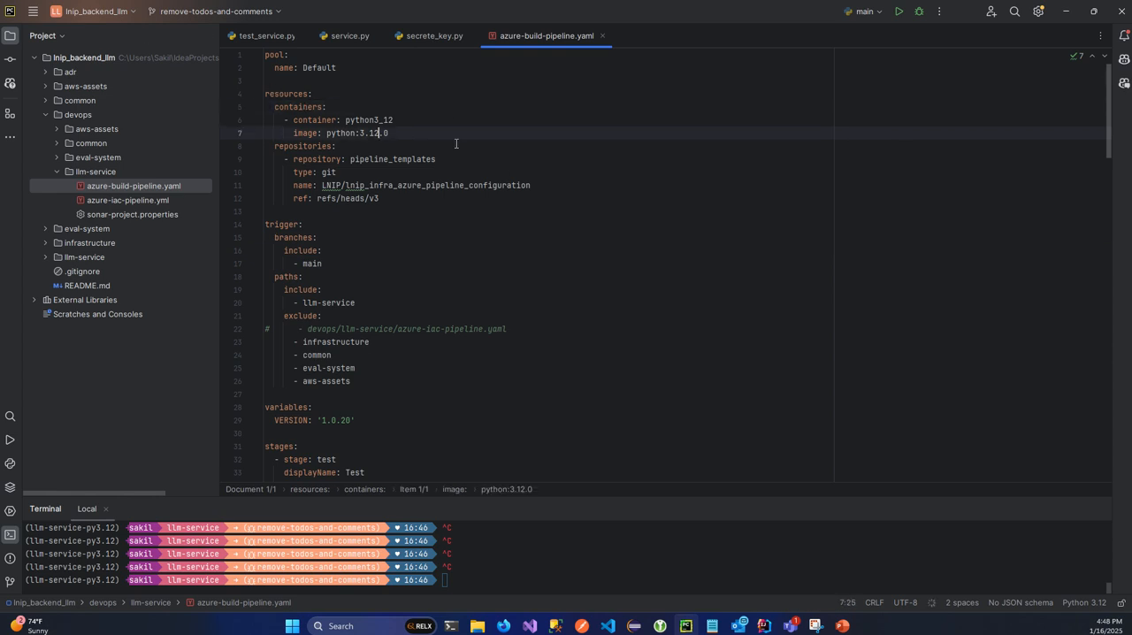
click(456, 144)
click(404, 203)
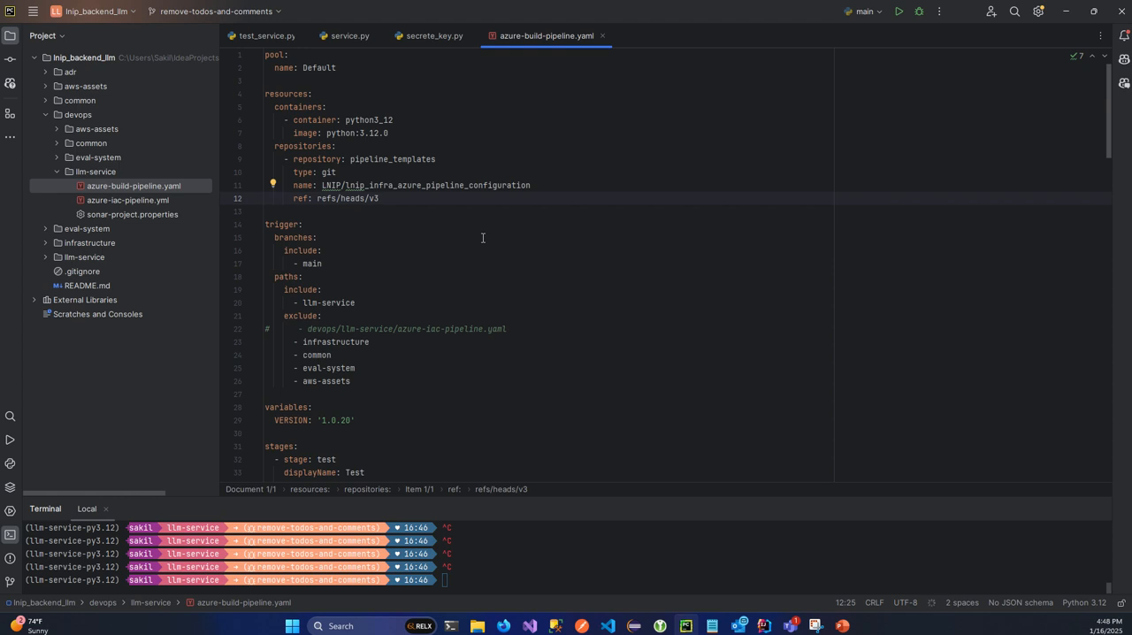
- Examine the trigger section's branch, included path and excluded paths, comparing them with the project's folders
drag(322, 263, 275, 224)
click(344, 270)
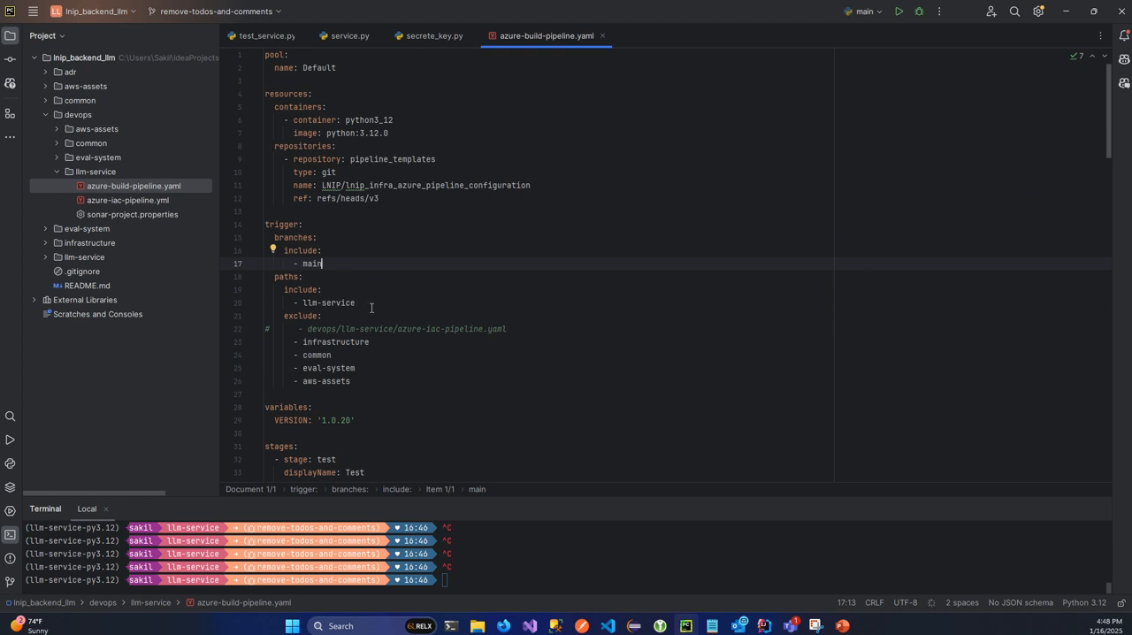
drag(364, 305, 267, 276)
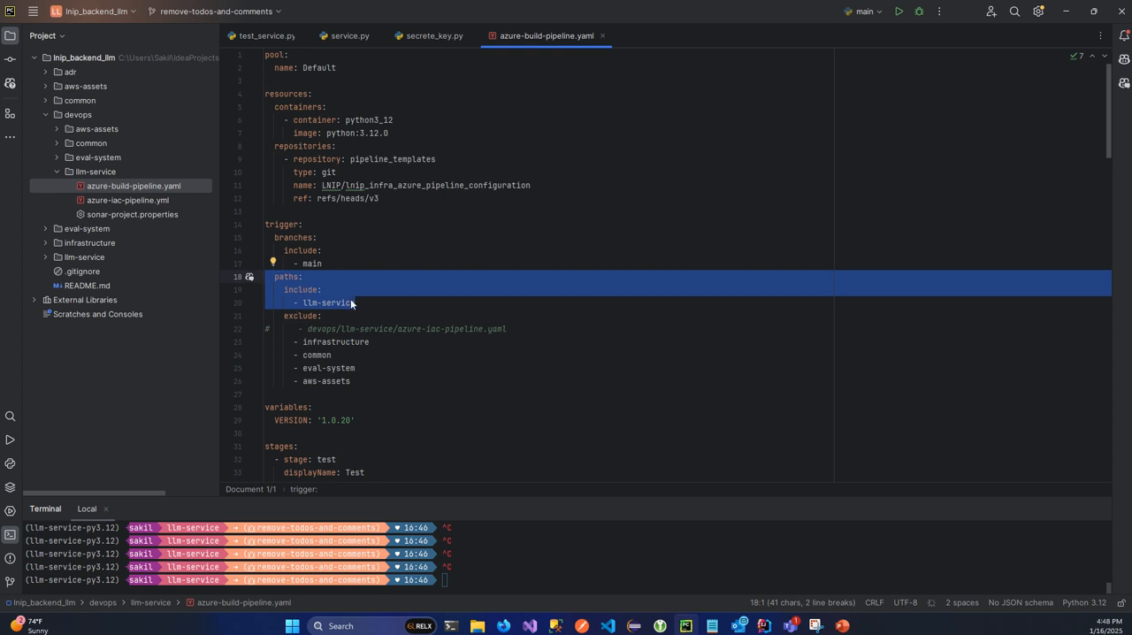
click(380, 310)
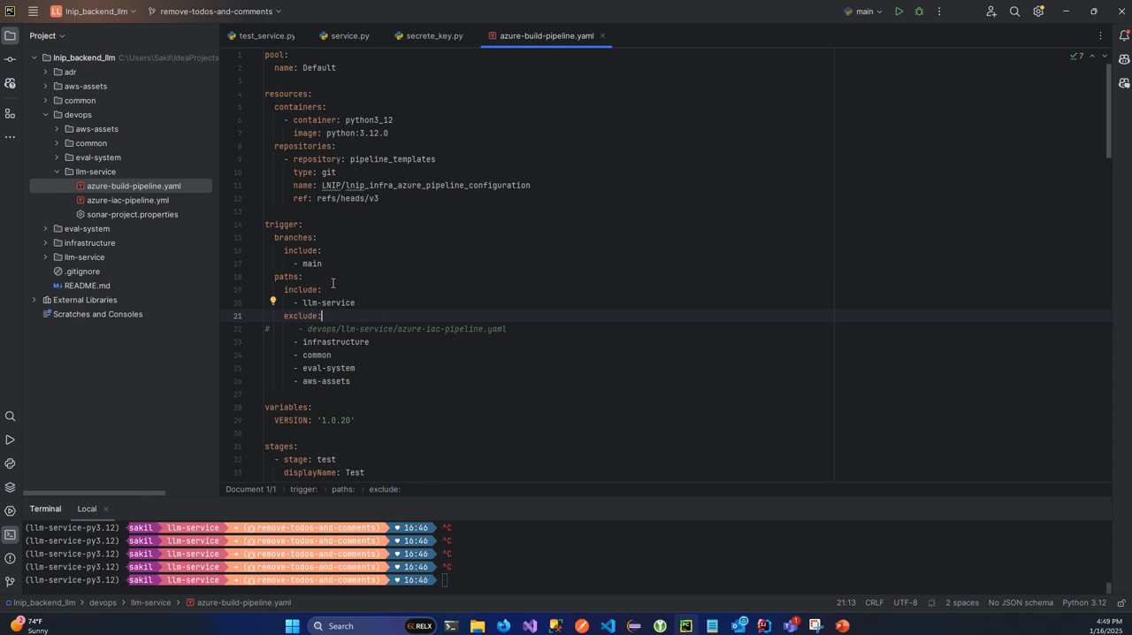
drag(302, 303, 358, 304)
click(382, 306)
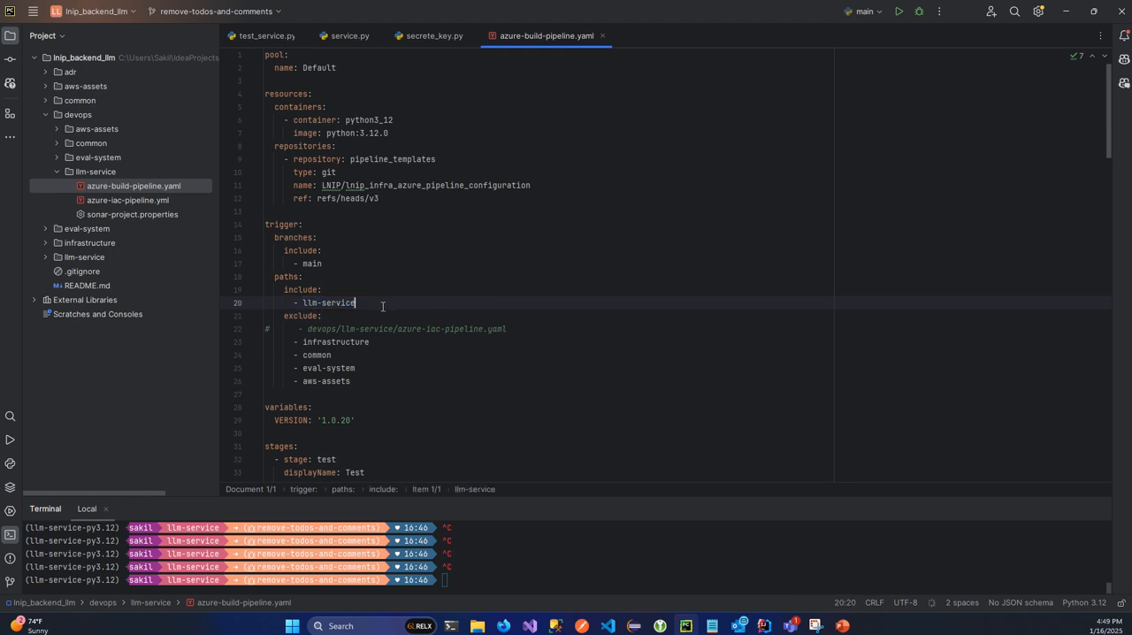
click(158, 257)
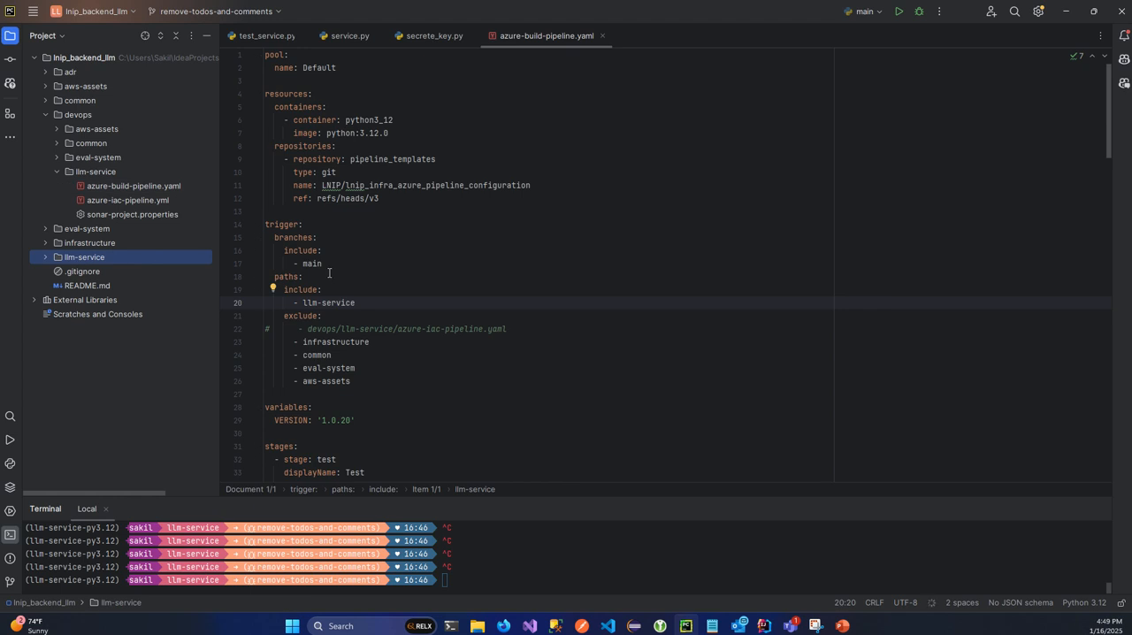
drag(370, 386, 303, 348)
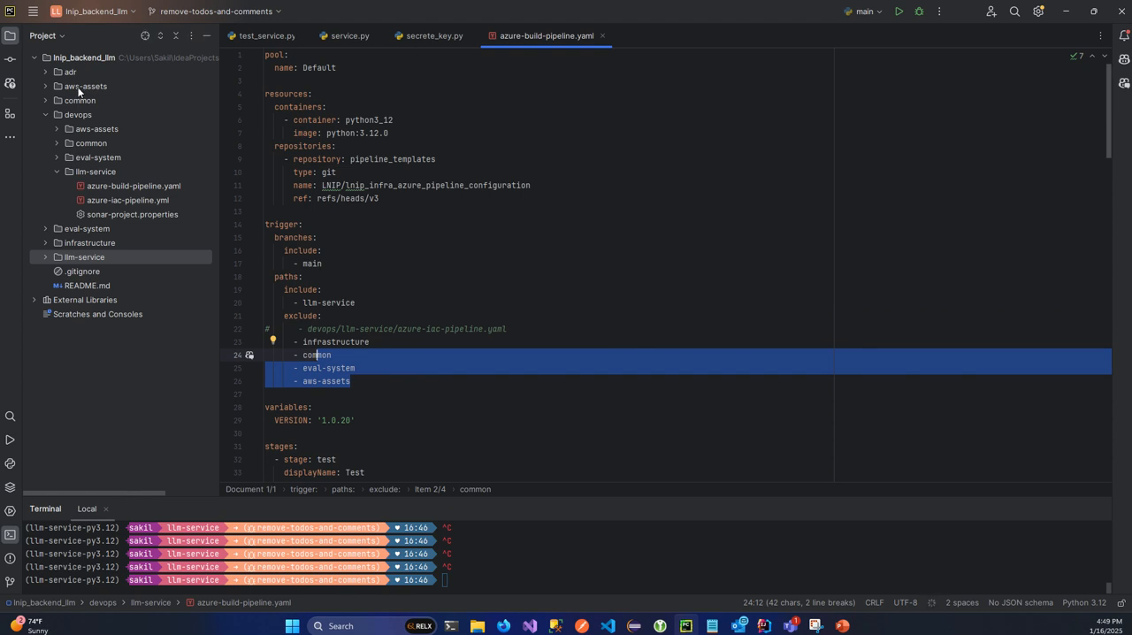
click(398, 315)
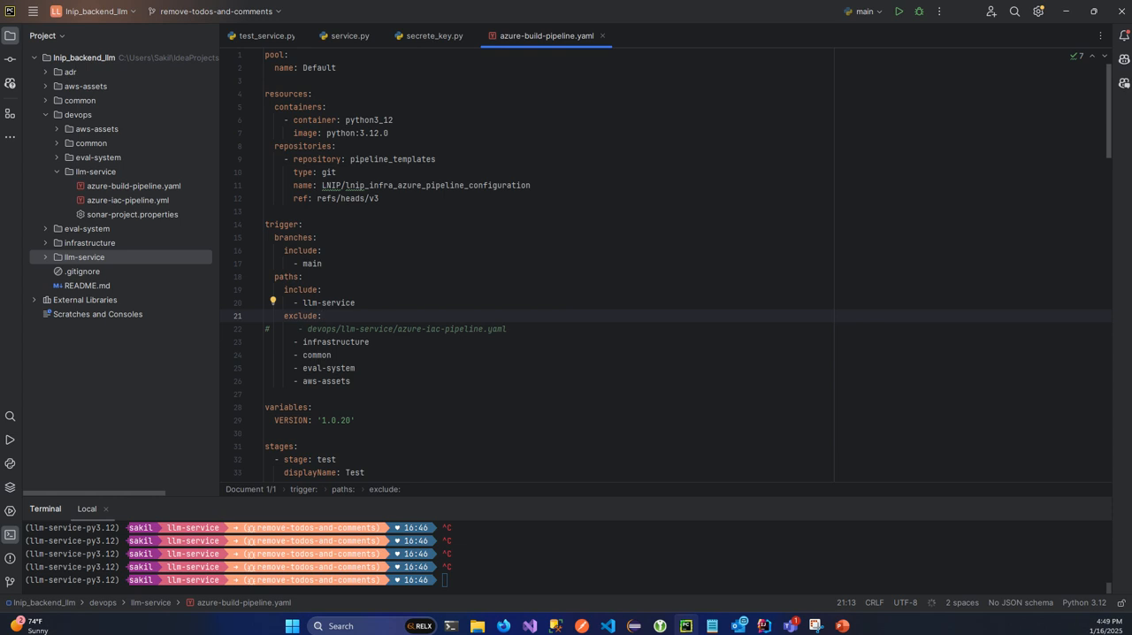
- Examine the version variable and the test stage's job settings, including its workspace and container
drag(1114, 134, 1093, 202)
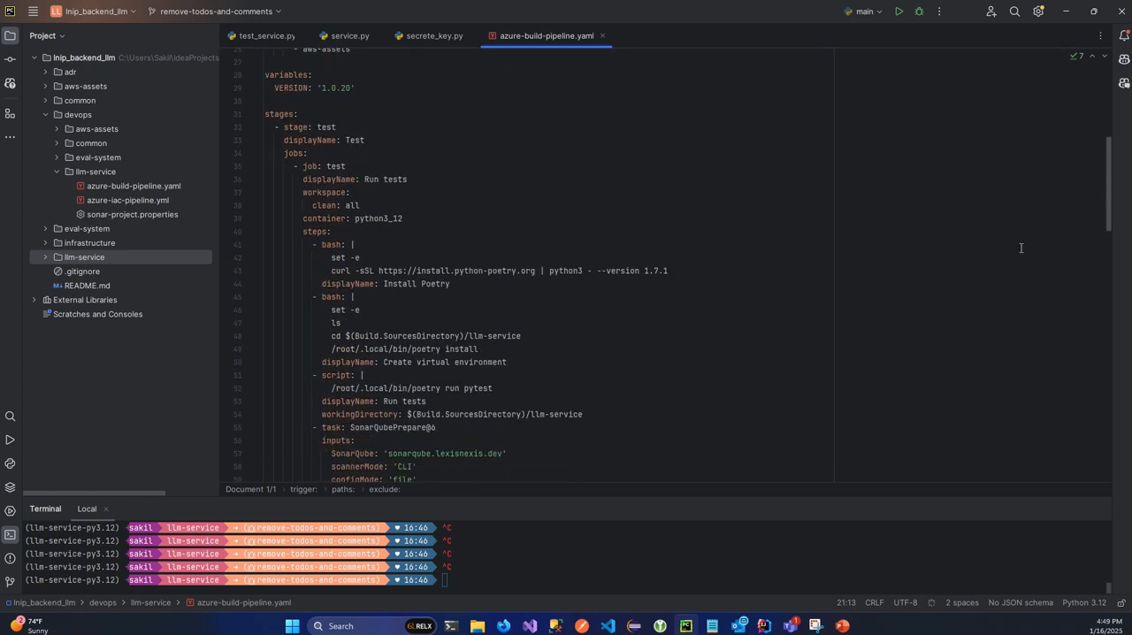
click(292, 114)
click(422, 217)
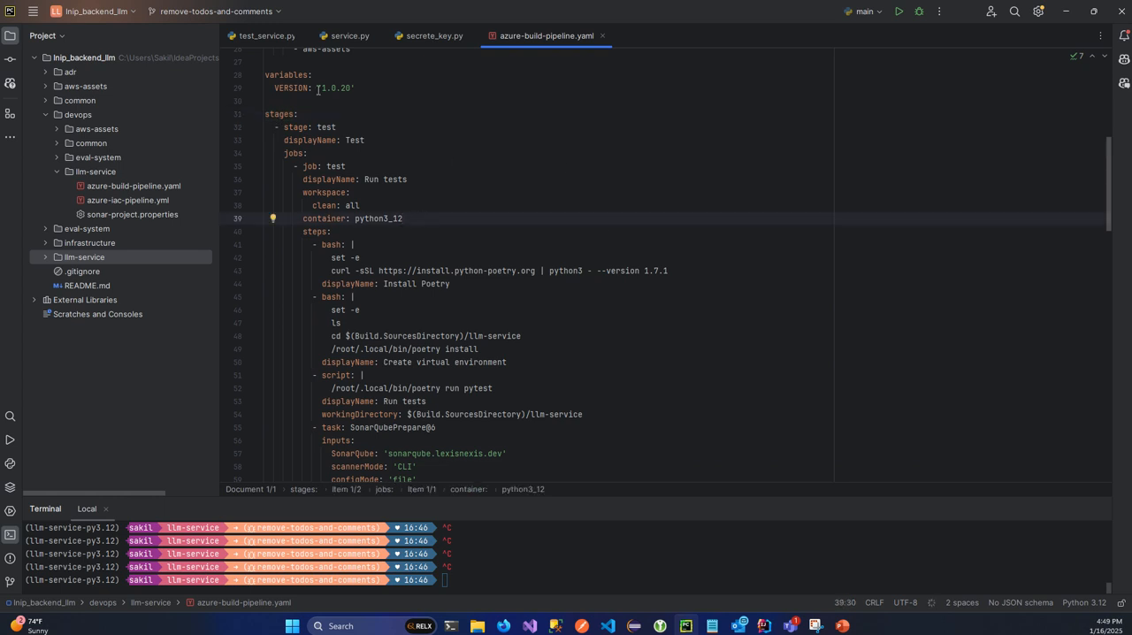
click(306, 139)
click(384, 192)
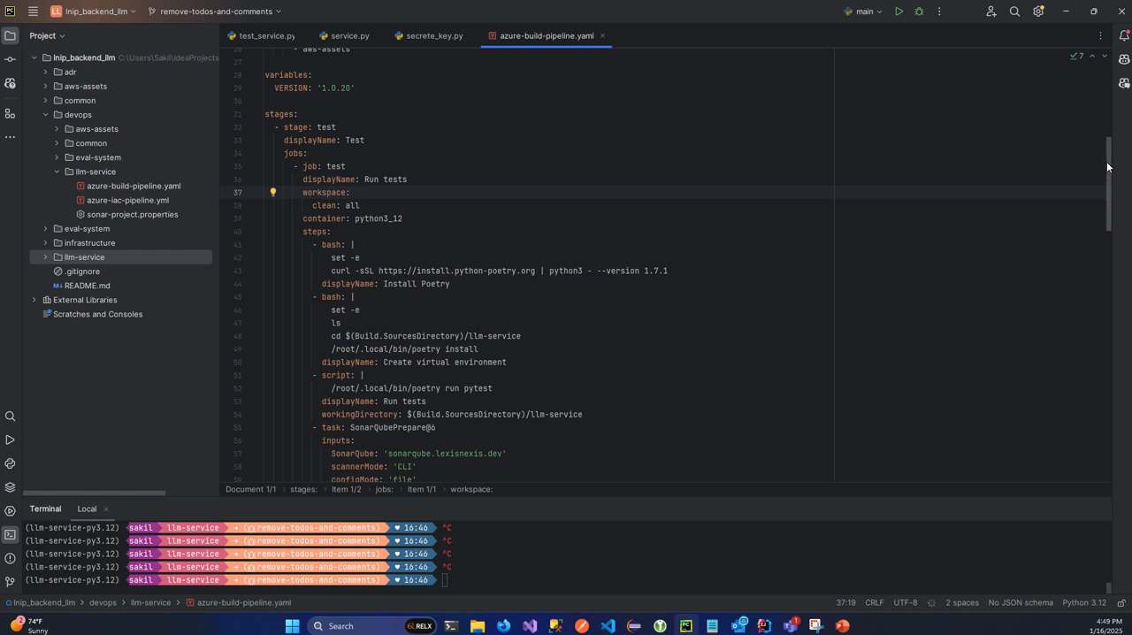
- Examine the test stage's Poetry installation, pytest run, SonarQube preparation and coverage report commands in the build pipeline file
mouse_move(1106, 166)
mouse_down()
mouse_move(1106, 202)
mouse_move(1106, 179)
mouse_up()
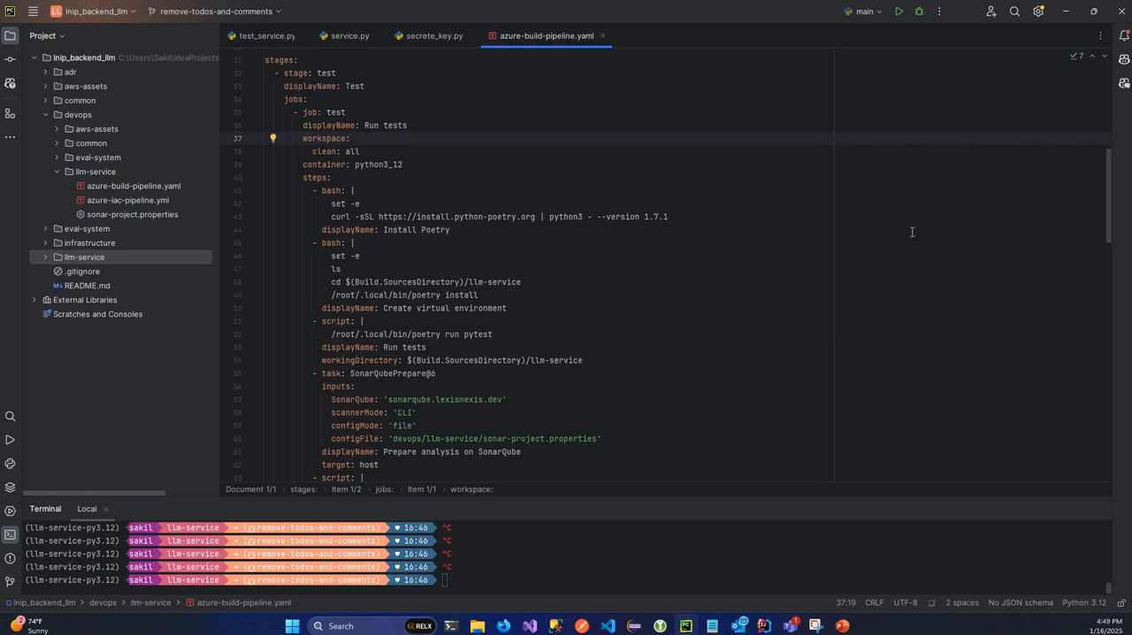
drag(1110, 166, 1099, 248)
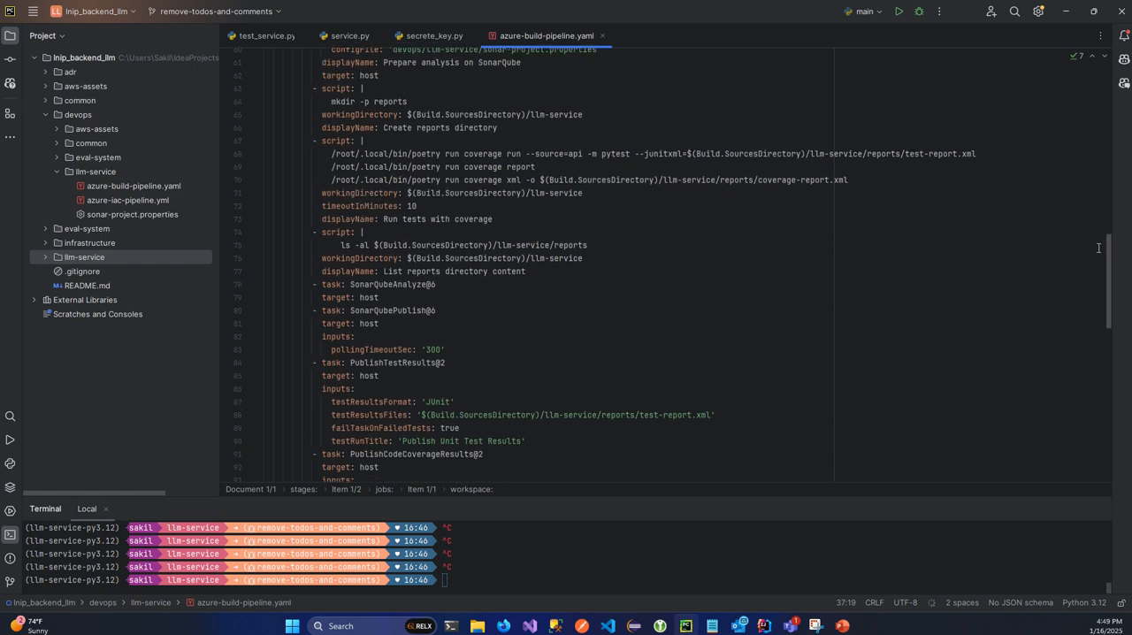
drag(1099, 248, 1099, 248)
click(364, 156)
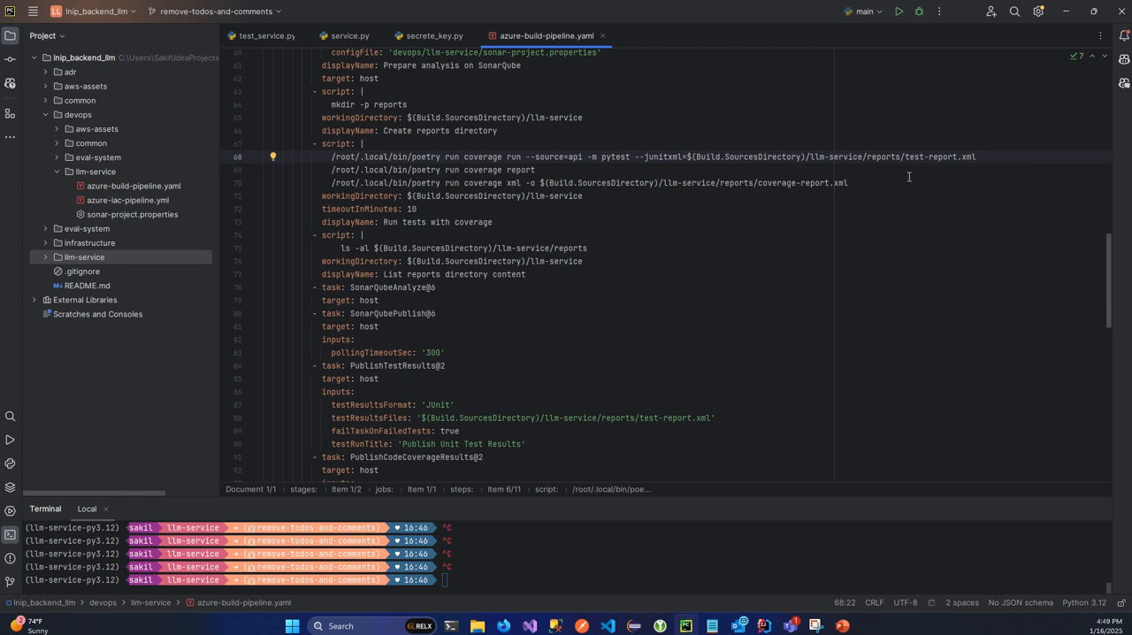
click(535, 171)
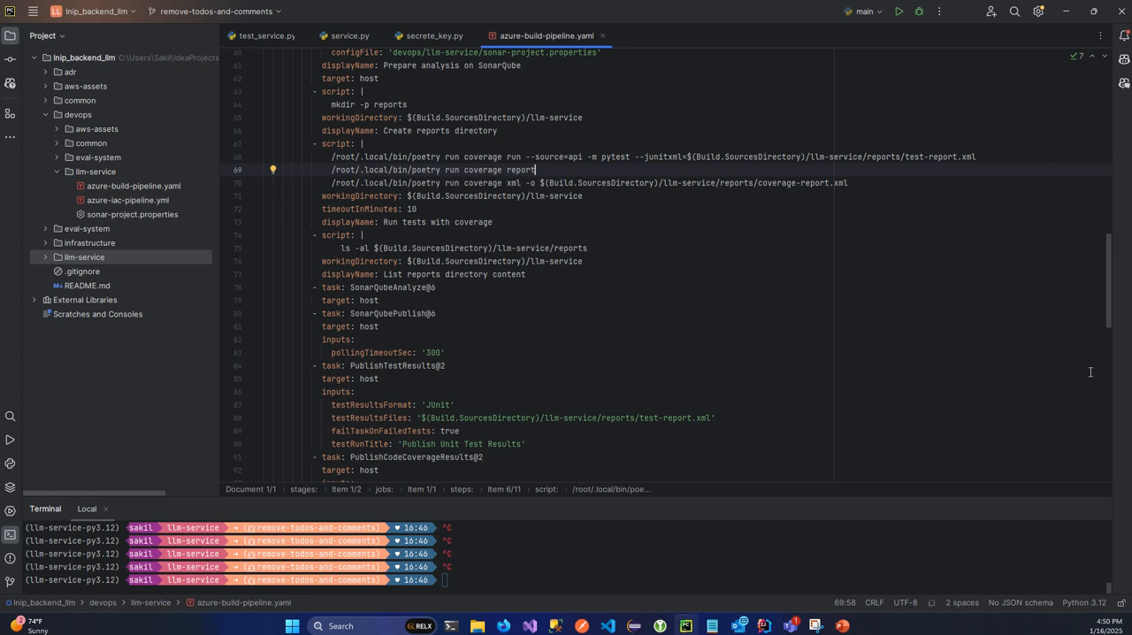
- Examine the build stage's commit ID script, Docker image build task and Trivy scan of the image
drag(1102, 255, 1096, 350)
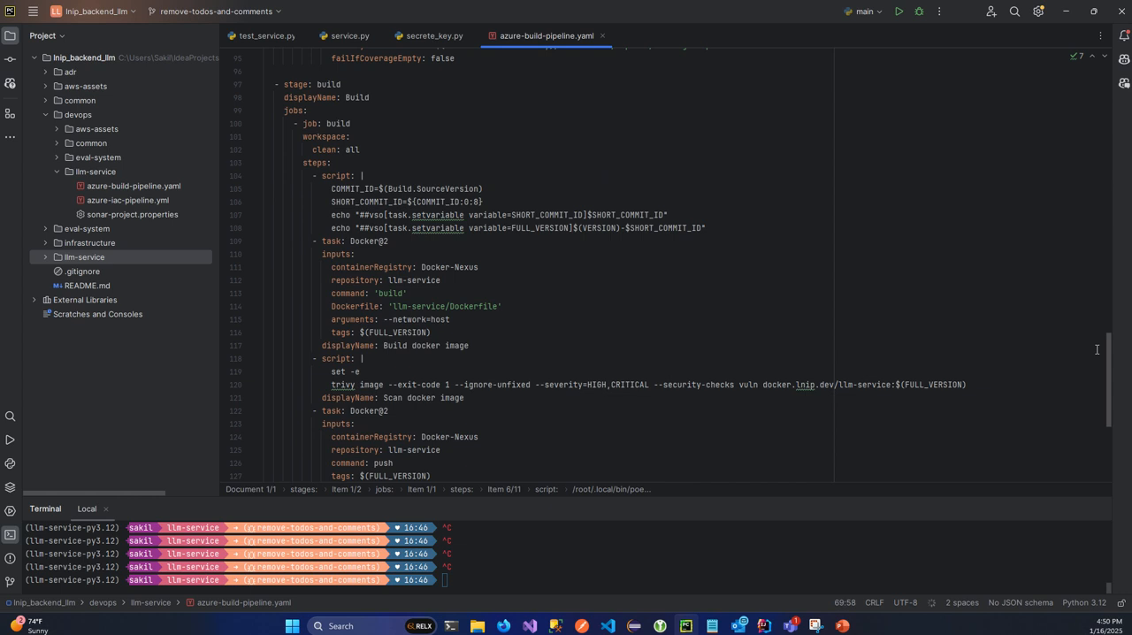
click(405, 177)
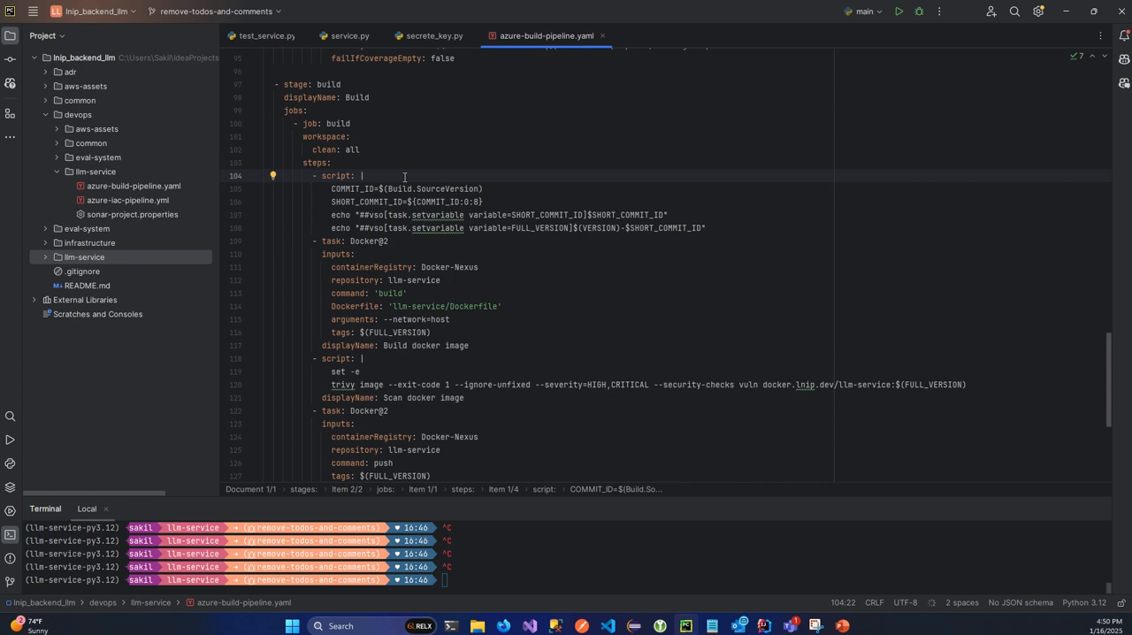
click(546, 302)
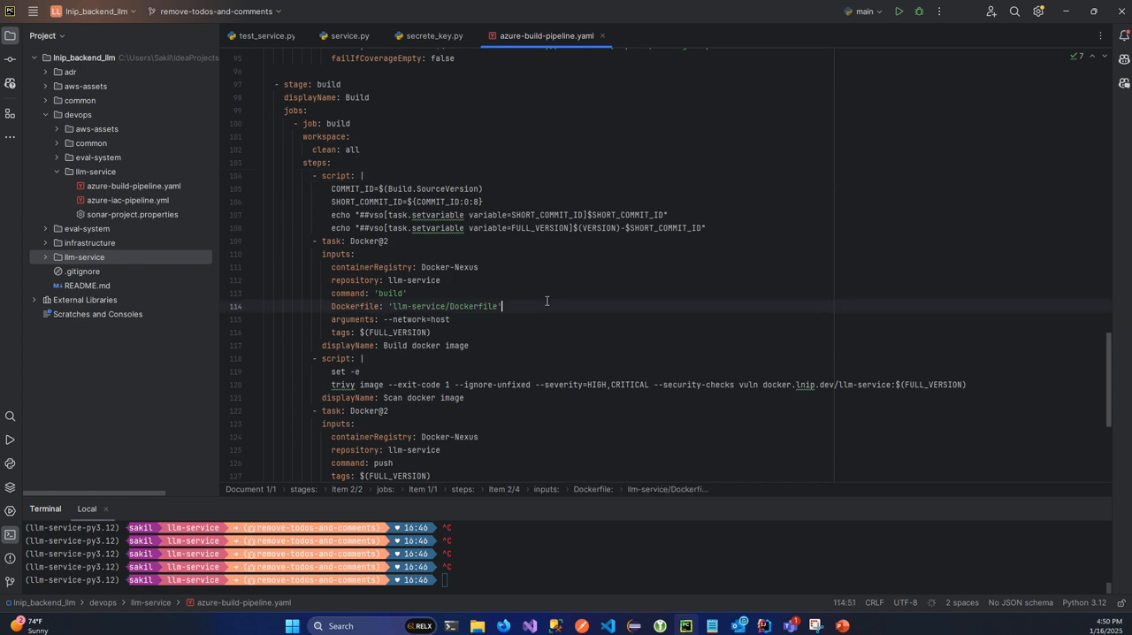
drag(311, 372, 522, 387)
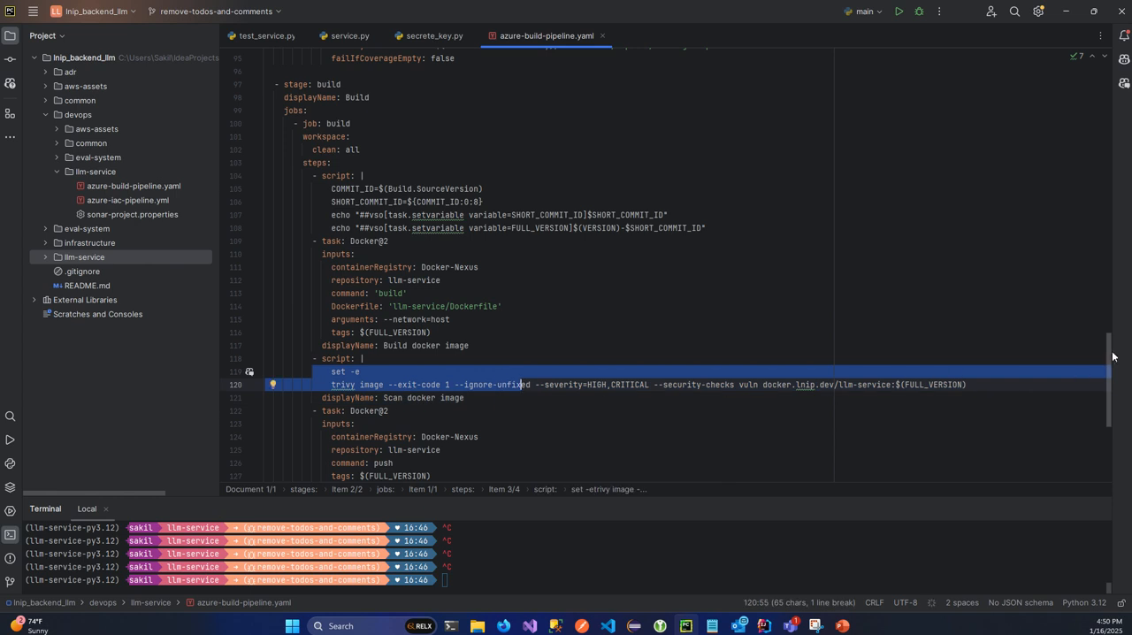
- Examine the Docker image push task and its Docker-Nexus registry, and revisit the test stage's coverage and results publishing tasks
drag(1113, 357, 1110, 378)
click(509, 402)
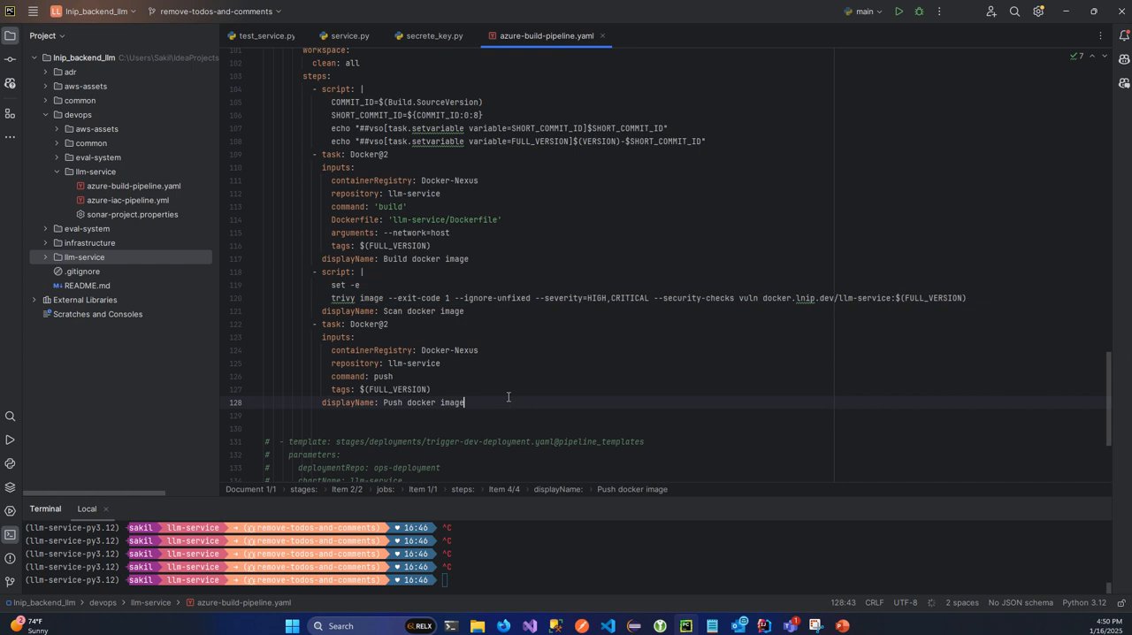
drag(335, 351, 514, 355)
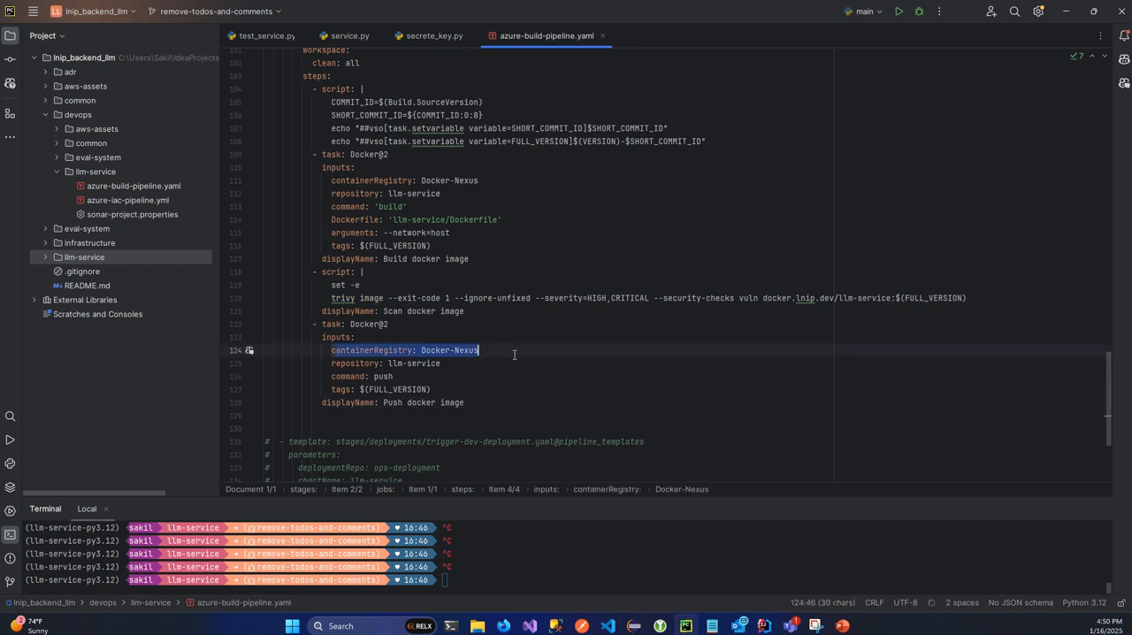
click(513, 355)
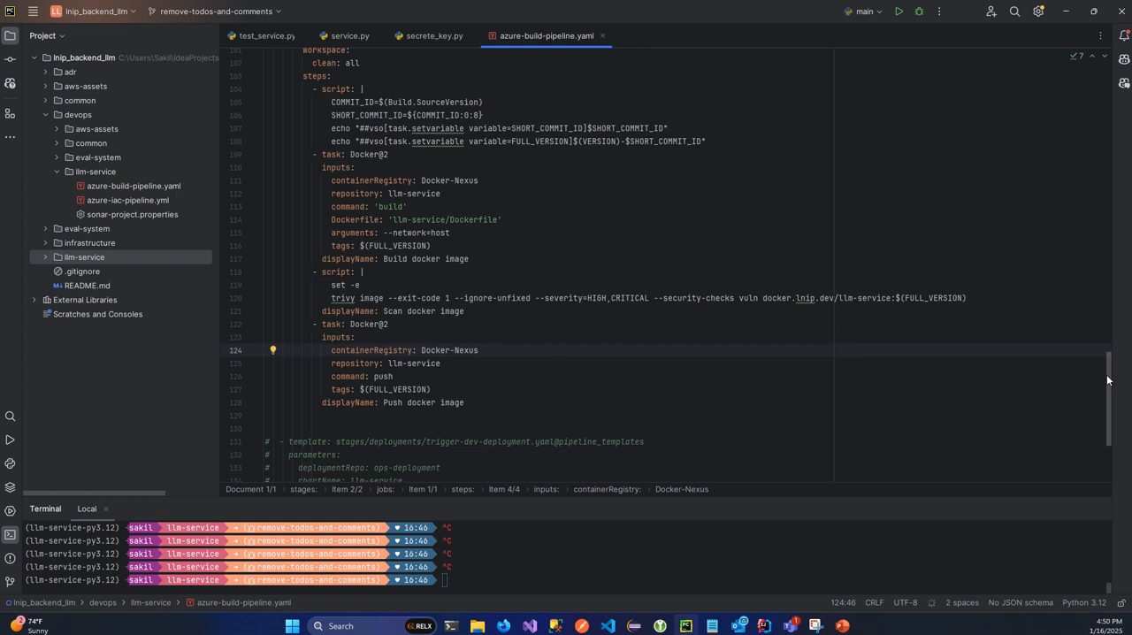
drag(1107, 381, 1081, 269)
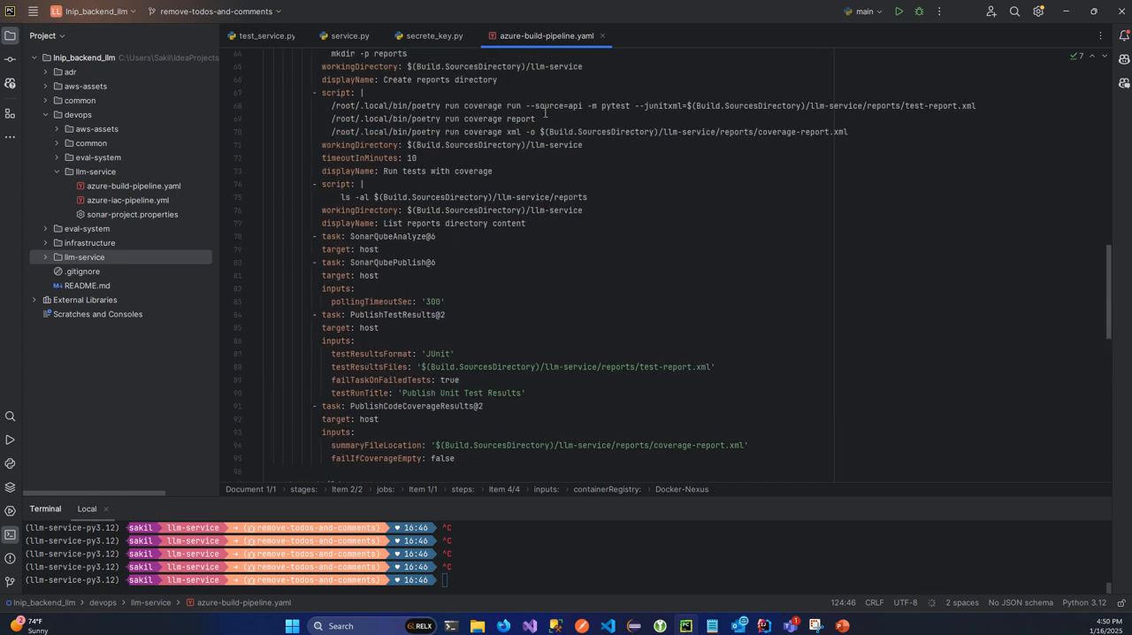
click(538, 182)
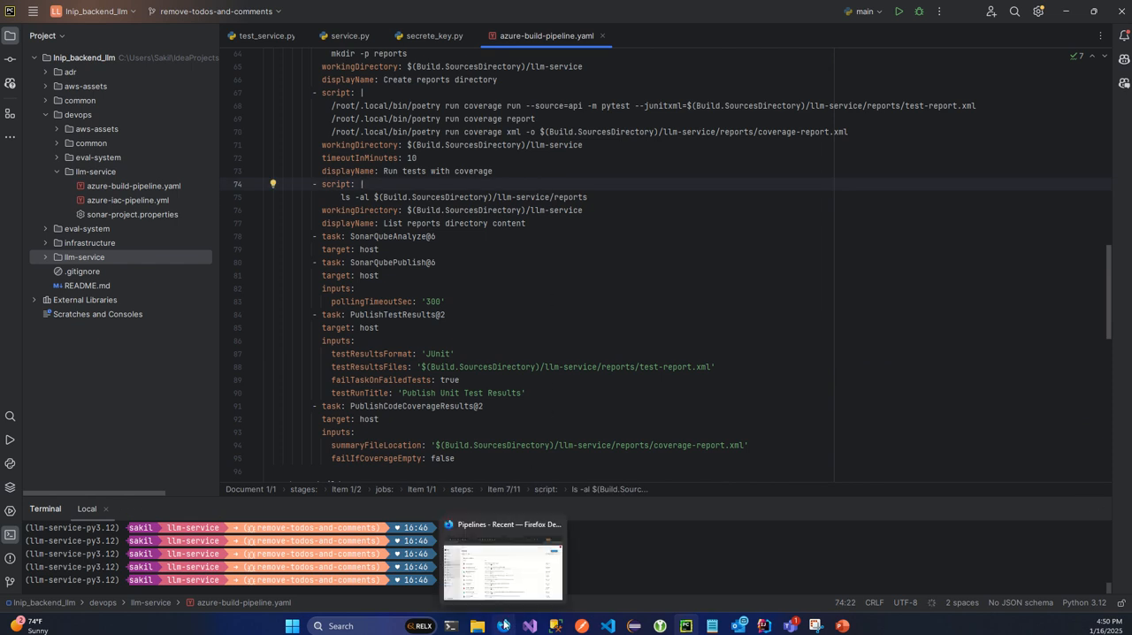
- Switch to Azure DevOps in Firefox and start a new pipeline from Azure Repos Git, using the lnip_backend_llm repository
click(503, 625)
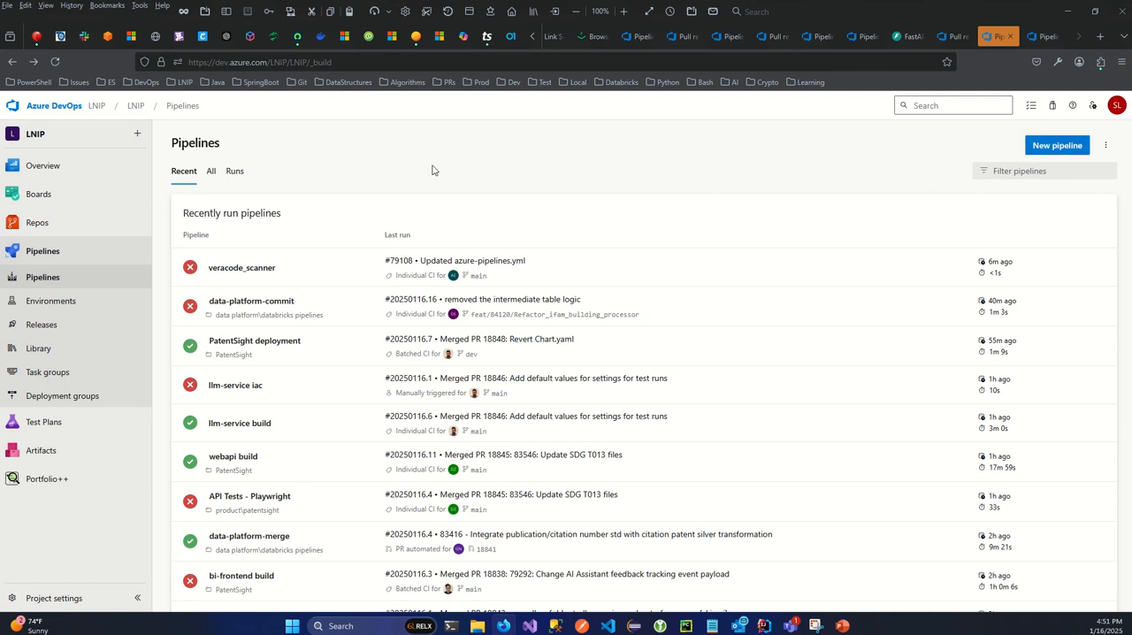
click(1054, 152)
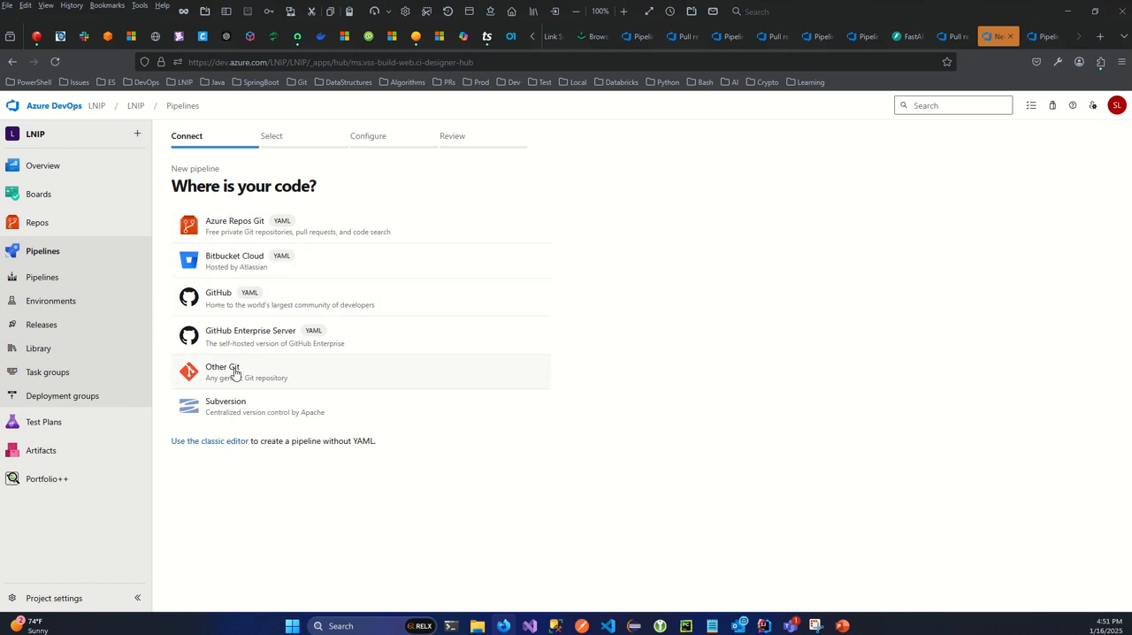
click(257, 226)
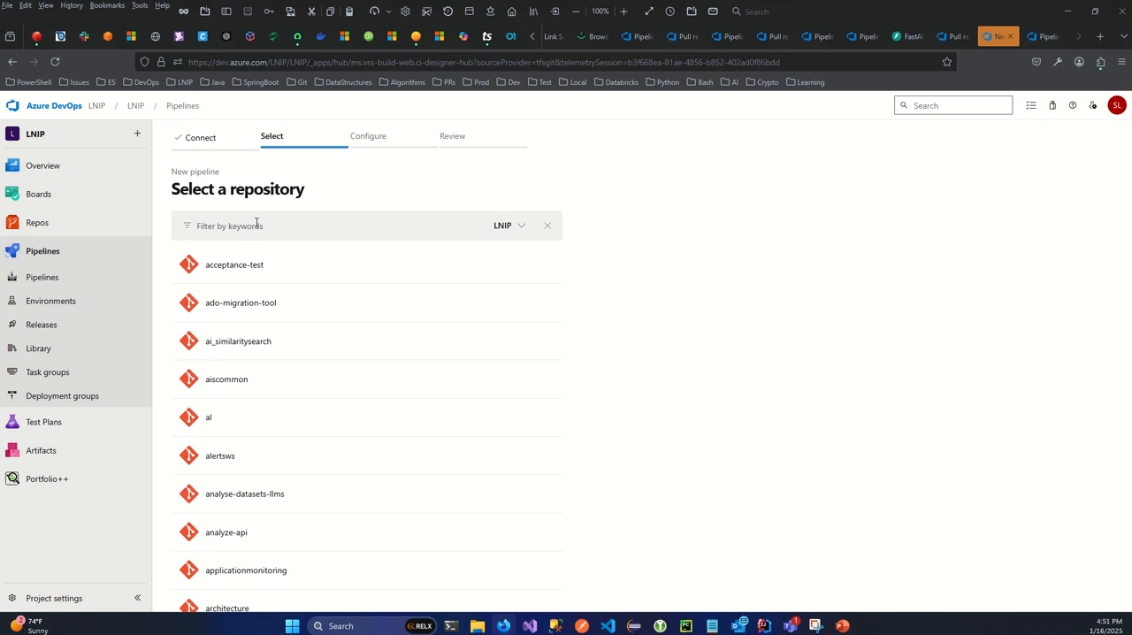
click(266, 224)
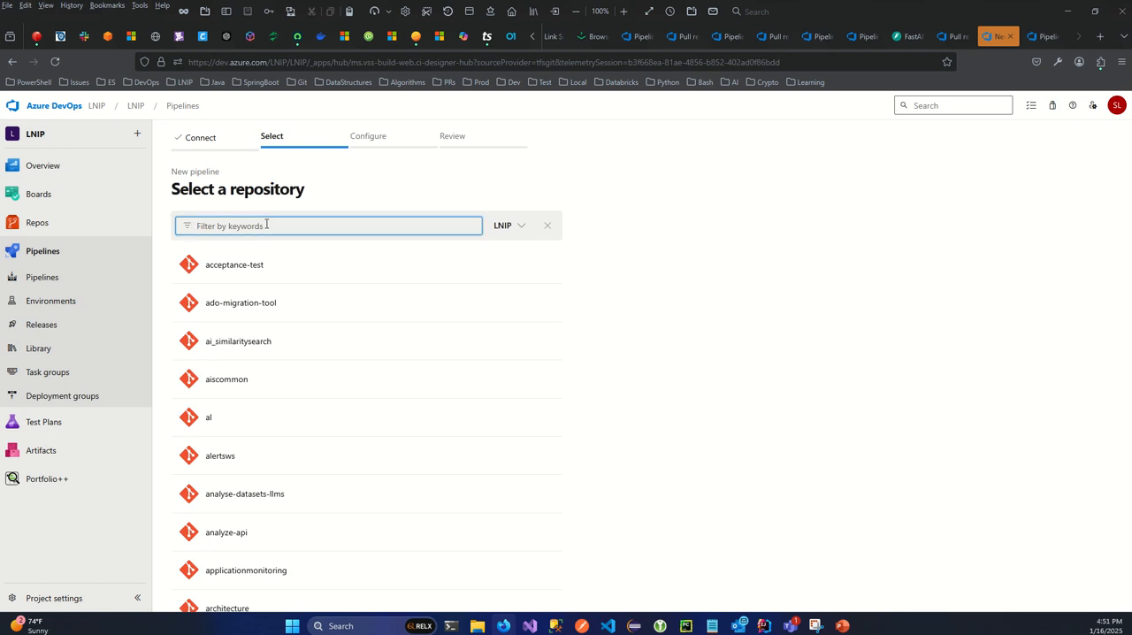
text(l)
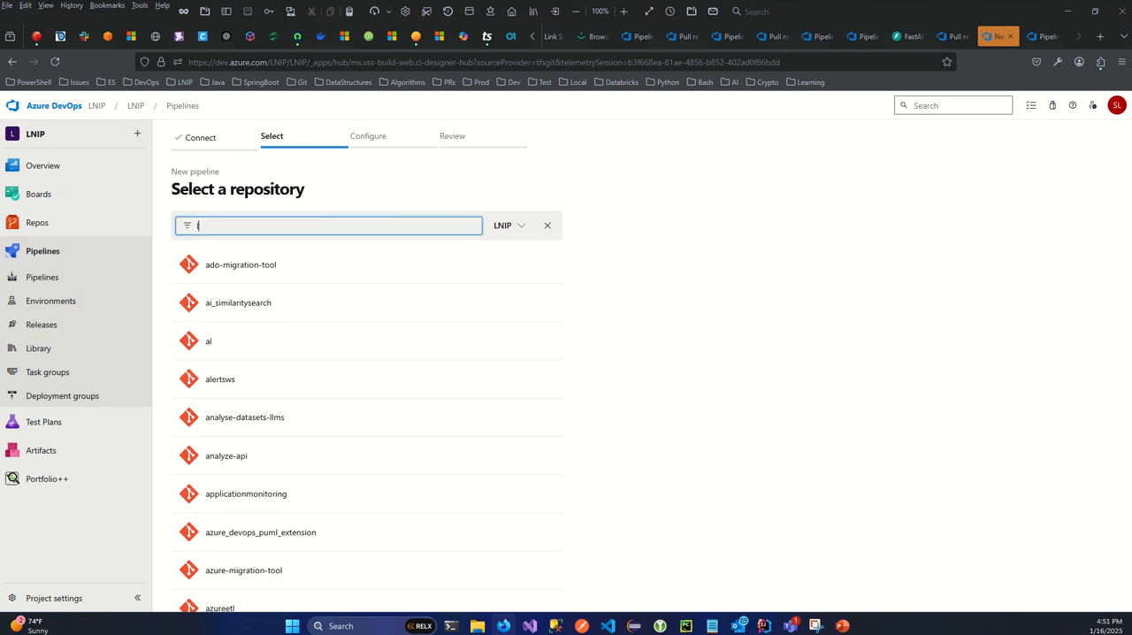
text(lm)
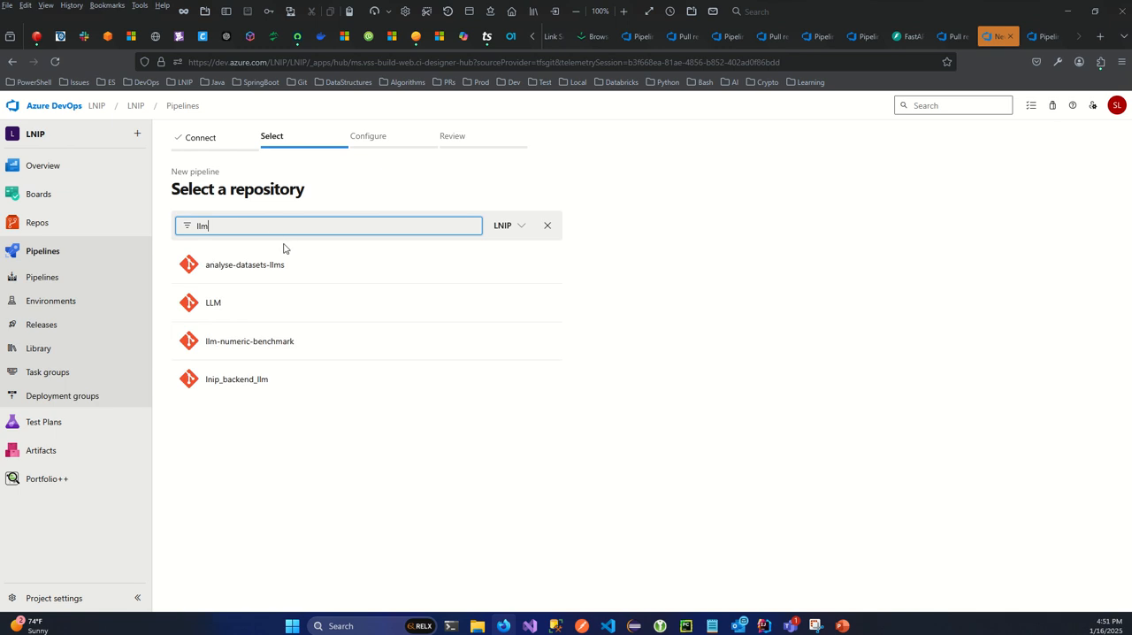
click(236, 380)
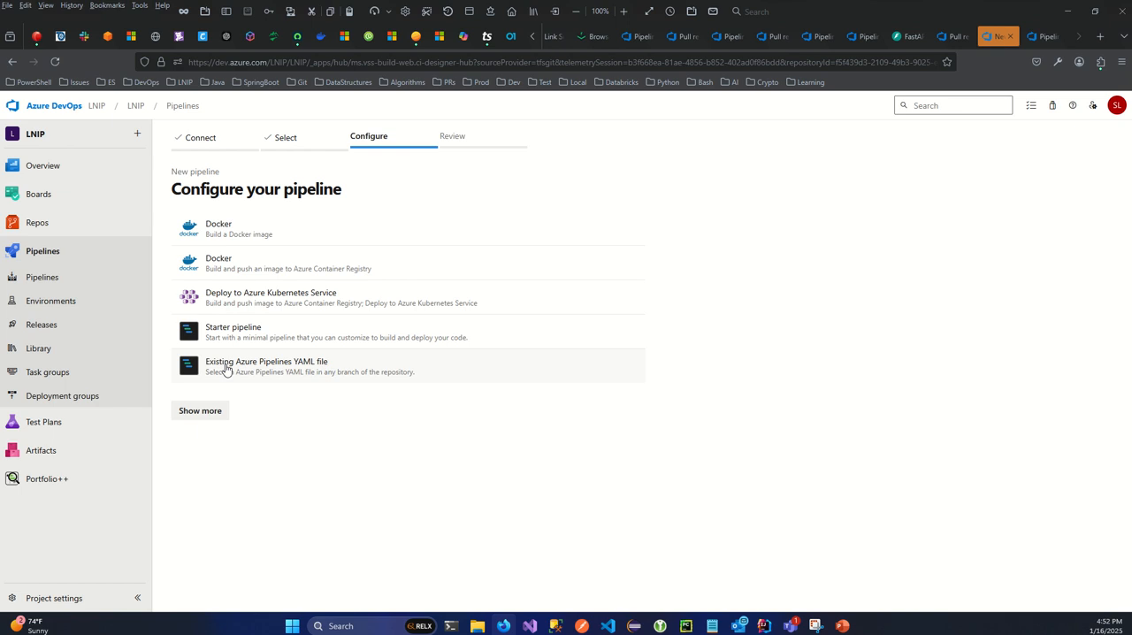
- Configure the new pipeline from the existing YAML file /devops/llm-service/azure-build-pipeline.yaml on the main branch
click(285, 371)
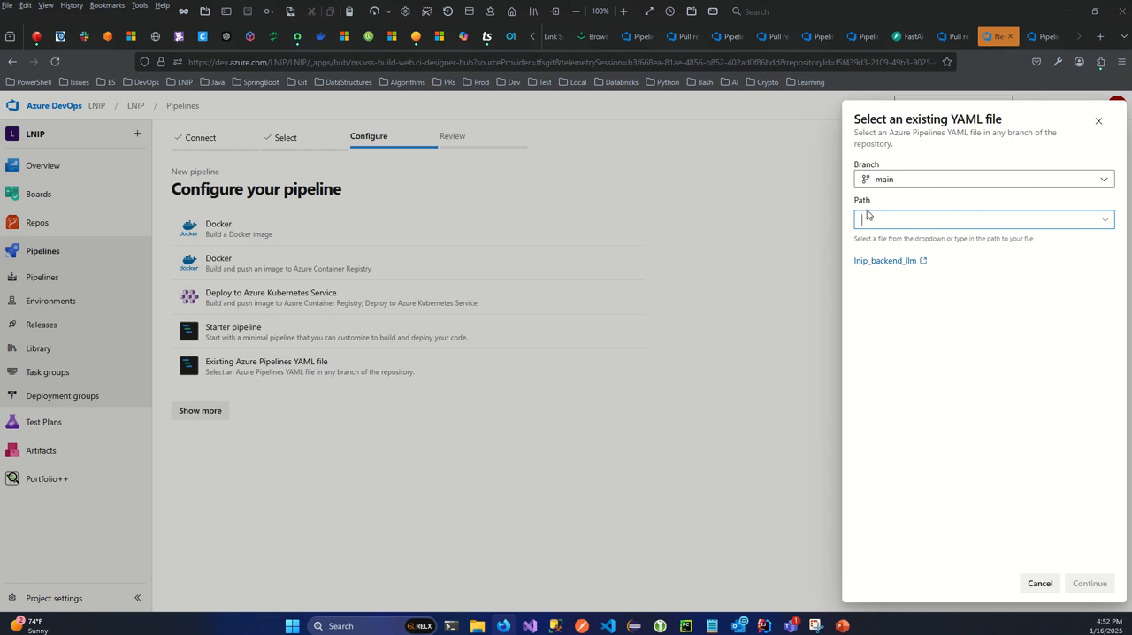
click(1104, 222)
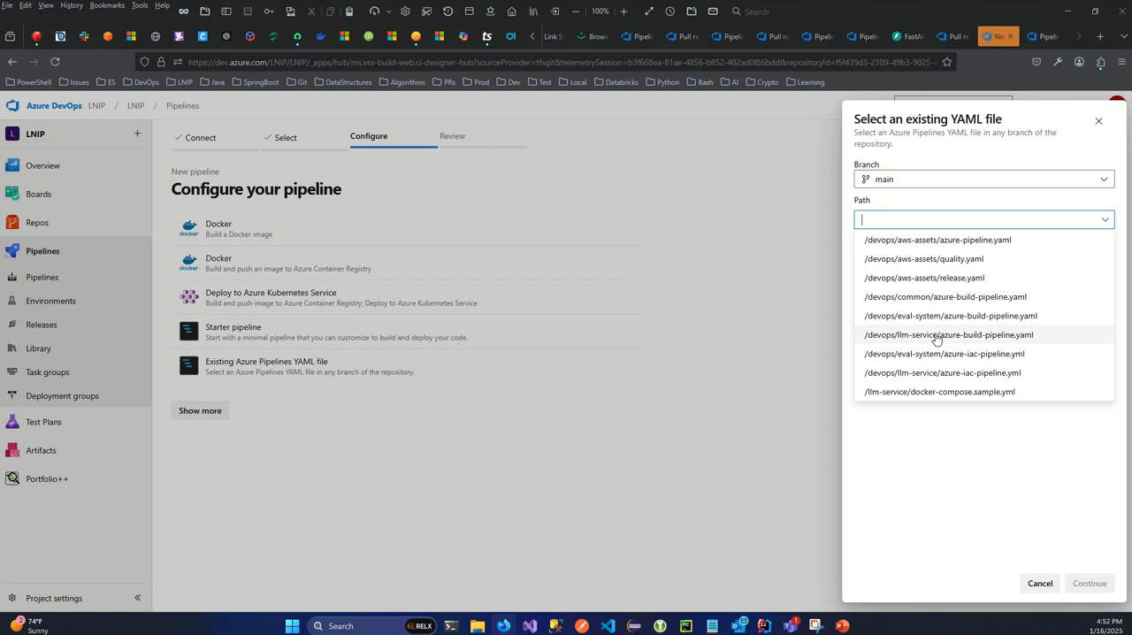
click(997, 336)
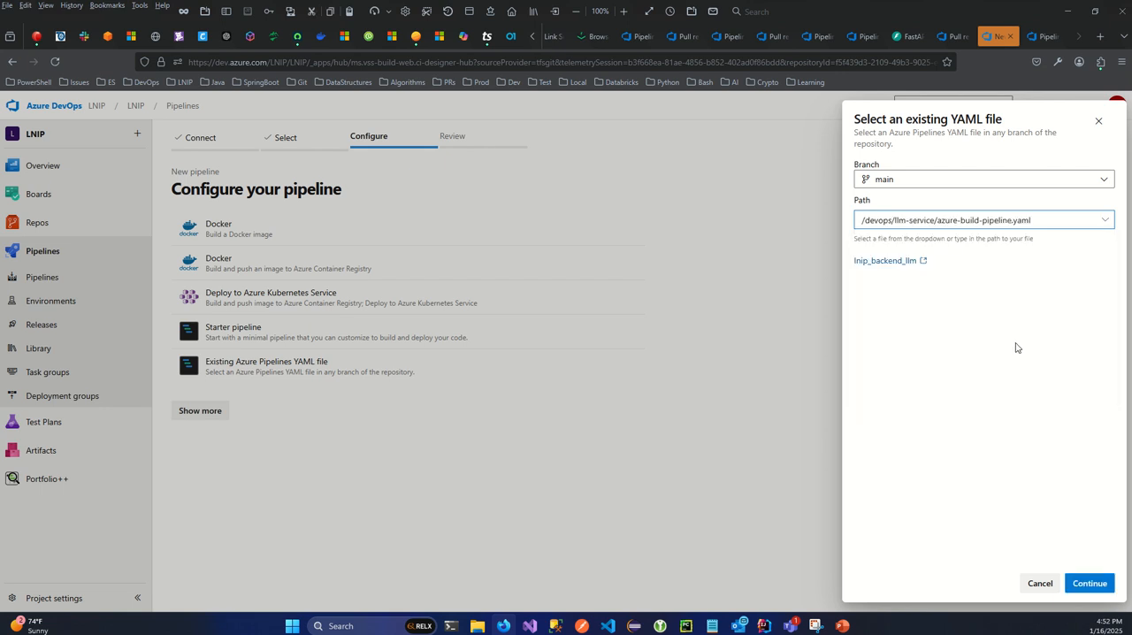
click(1090, 583)
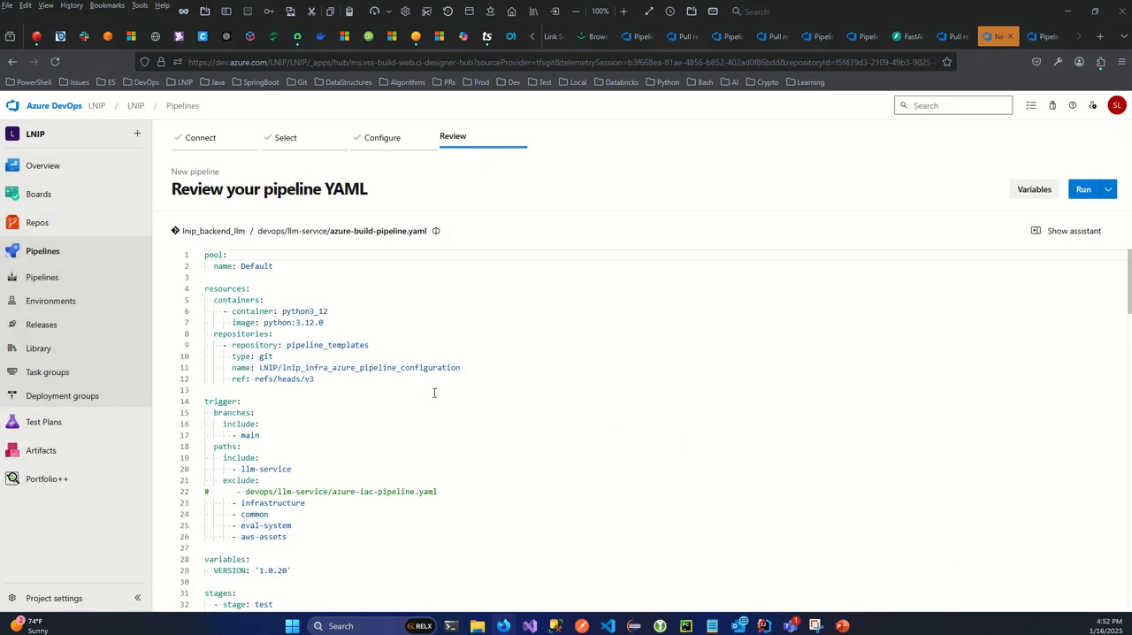
- Review the new pipeline's YAML and the options for running or saving it
drag(1129, 270, 1087, 267)
click(1109, 191)
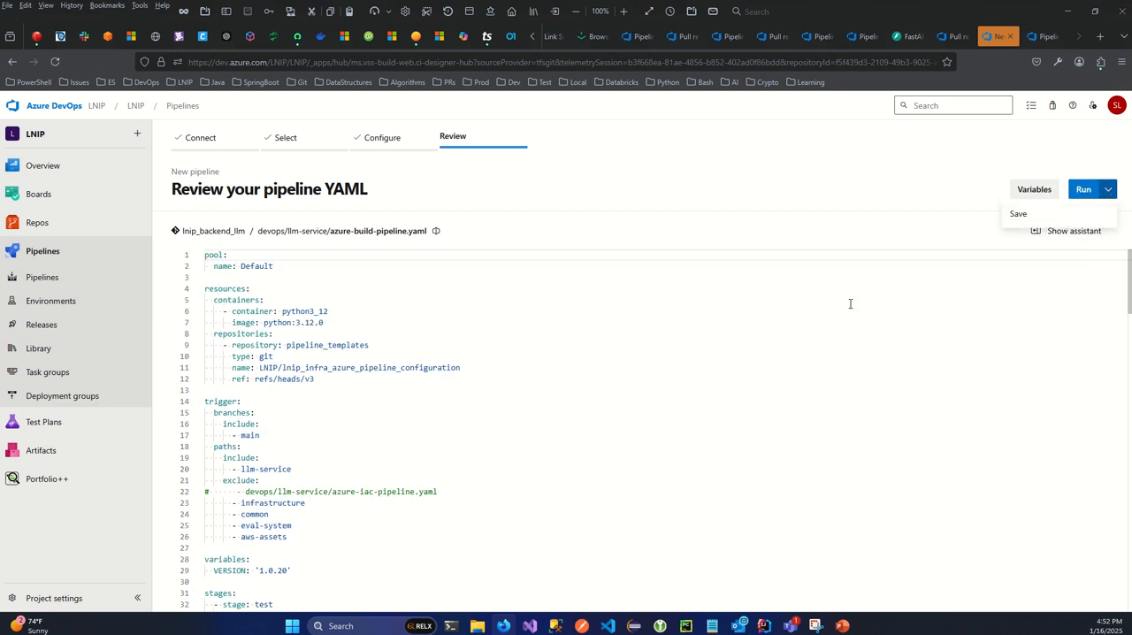
click(714, 309)
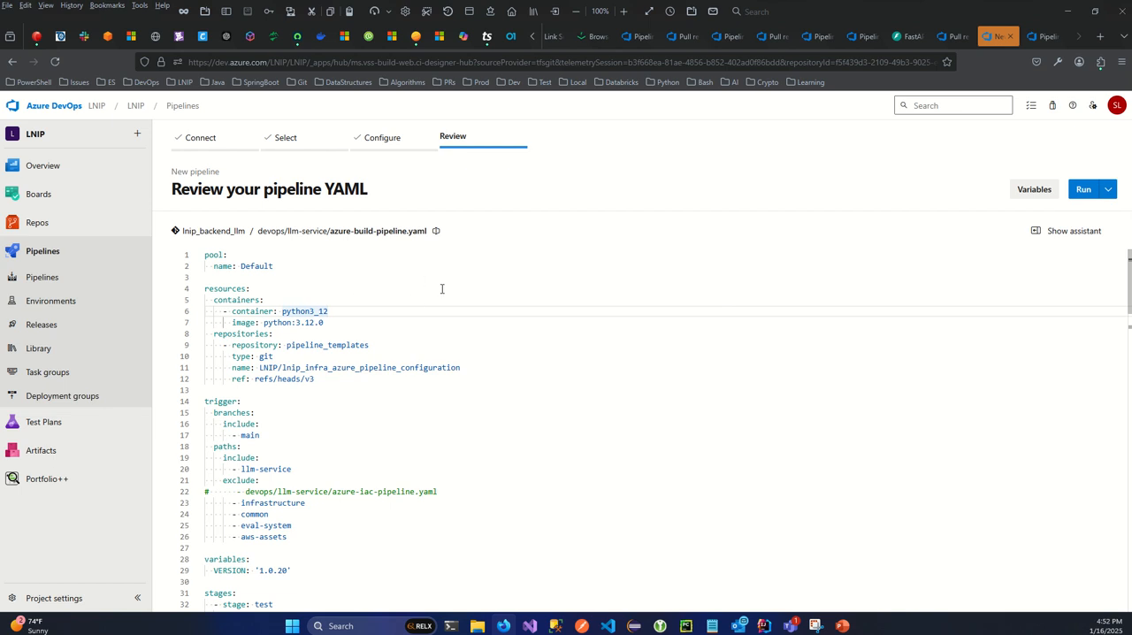
- Set up a manual run of the existing llm-service build pipeline on the remove-todos-and-comments branch
click(1048, 36)
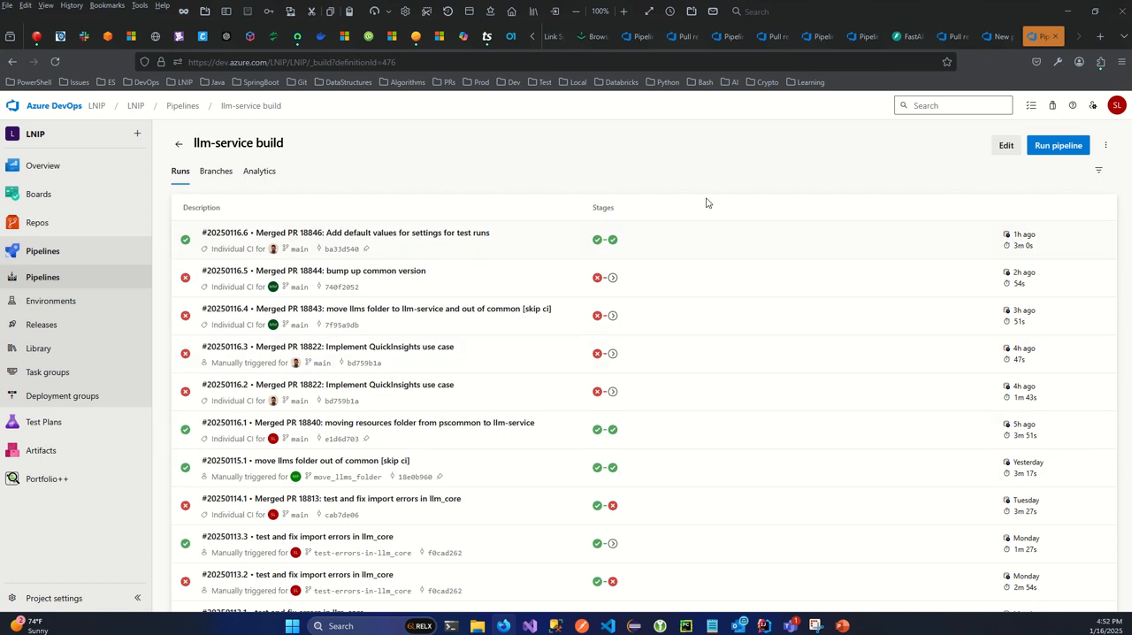
click(1051, 147)
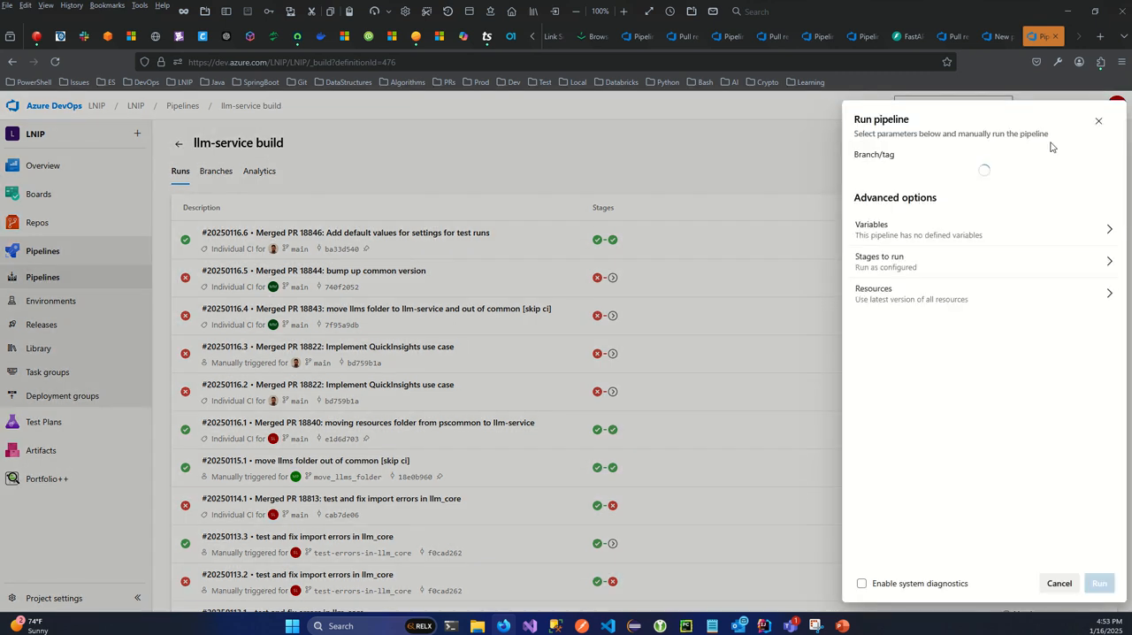
click(1079, 177)
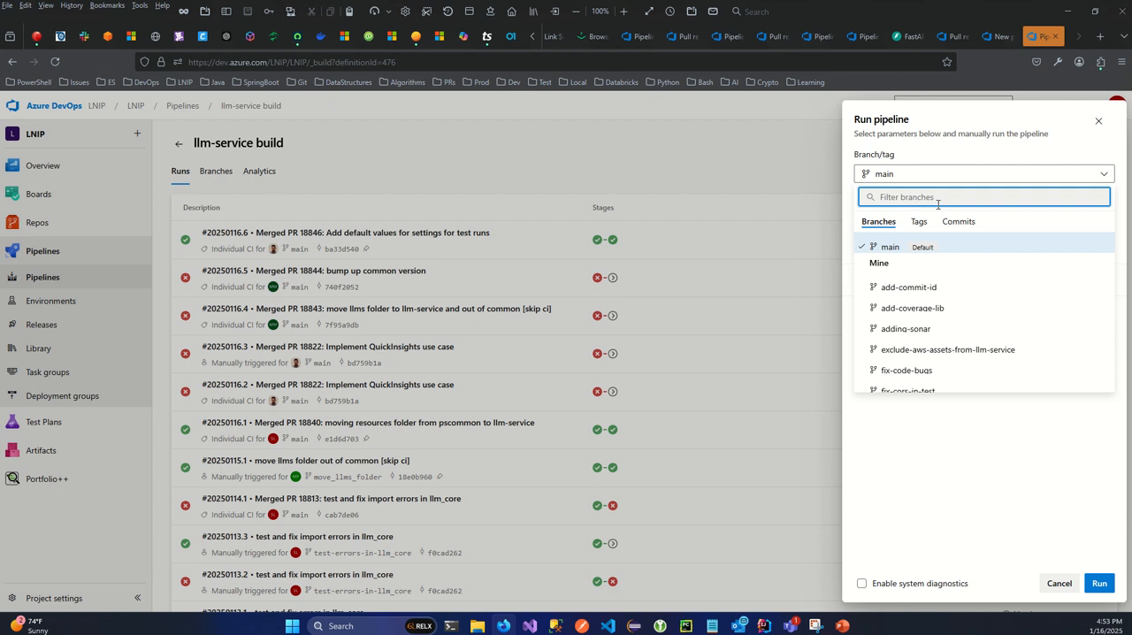
text(remove-)
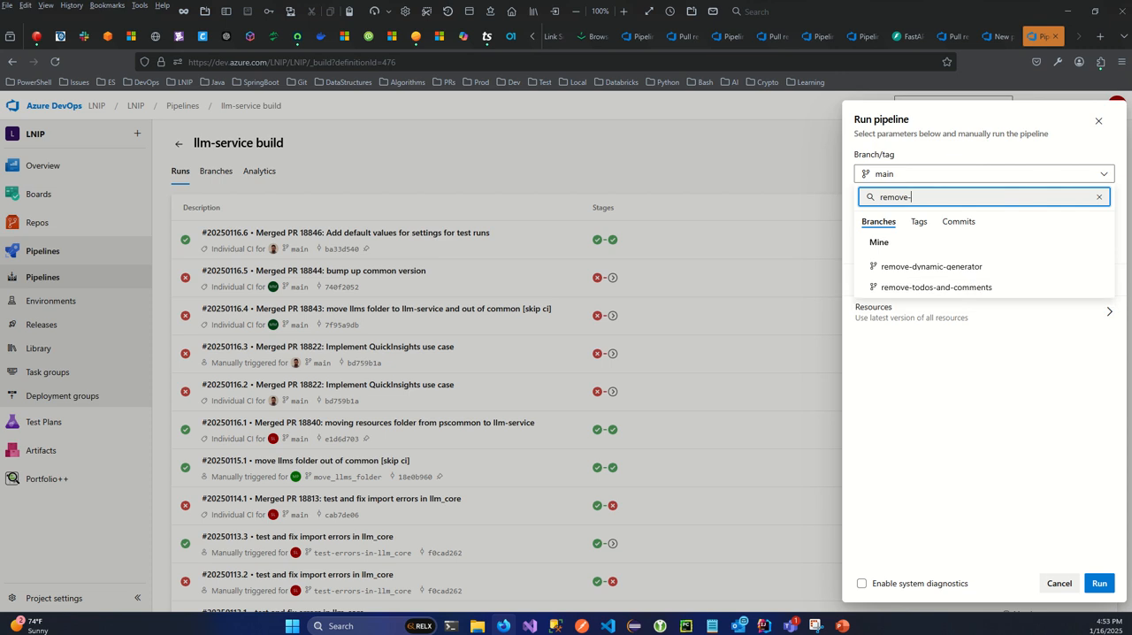
click(963, 289)
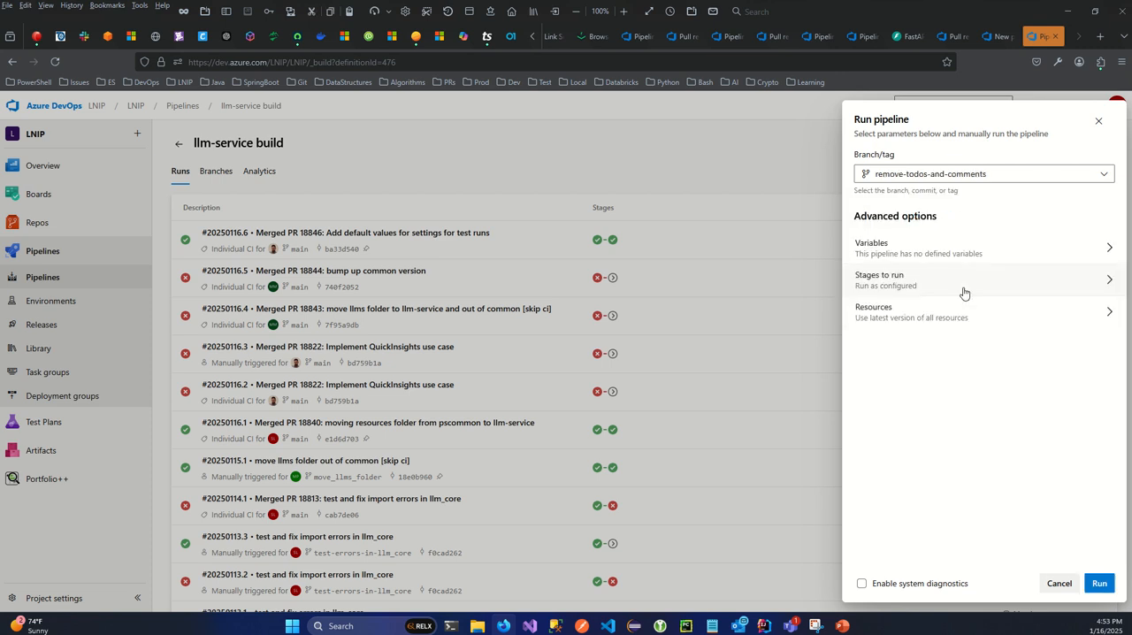
- Check the stages to run, keeping both Test and Build, then start the run and open the Test stage's job log
click(1079, 290)
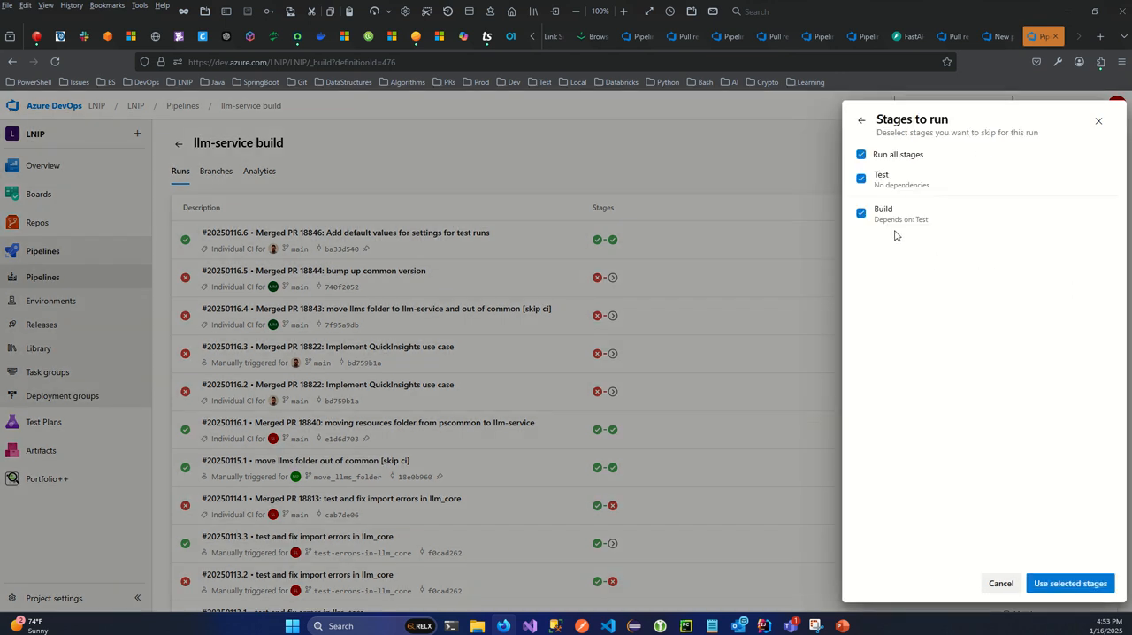
click(861, 120)
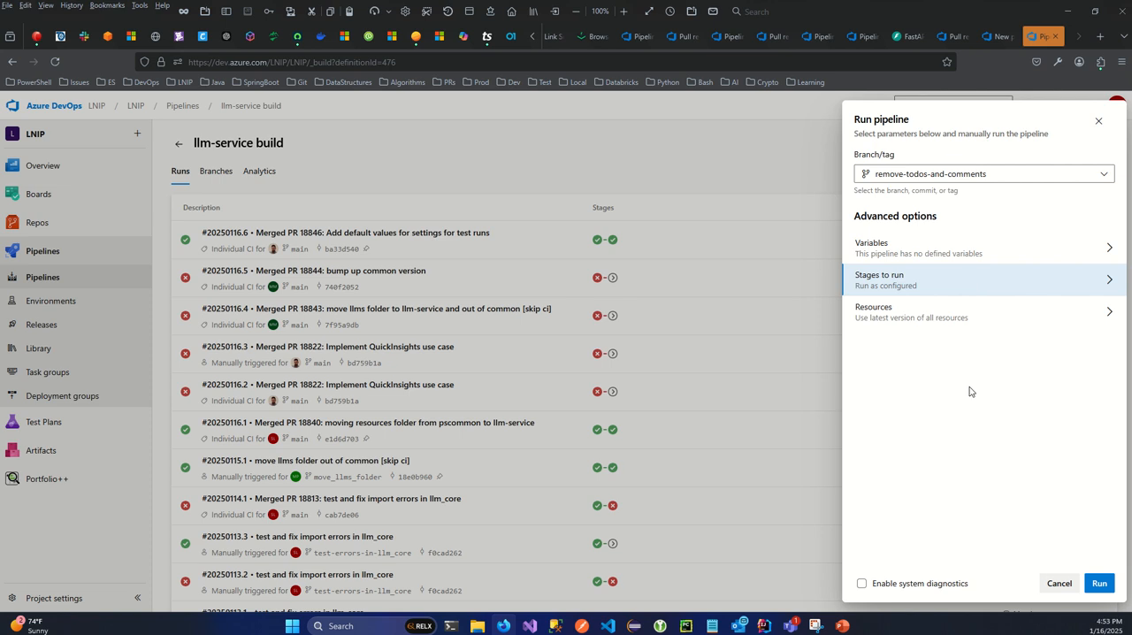
click(1100, 584)
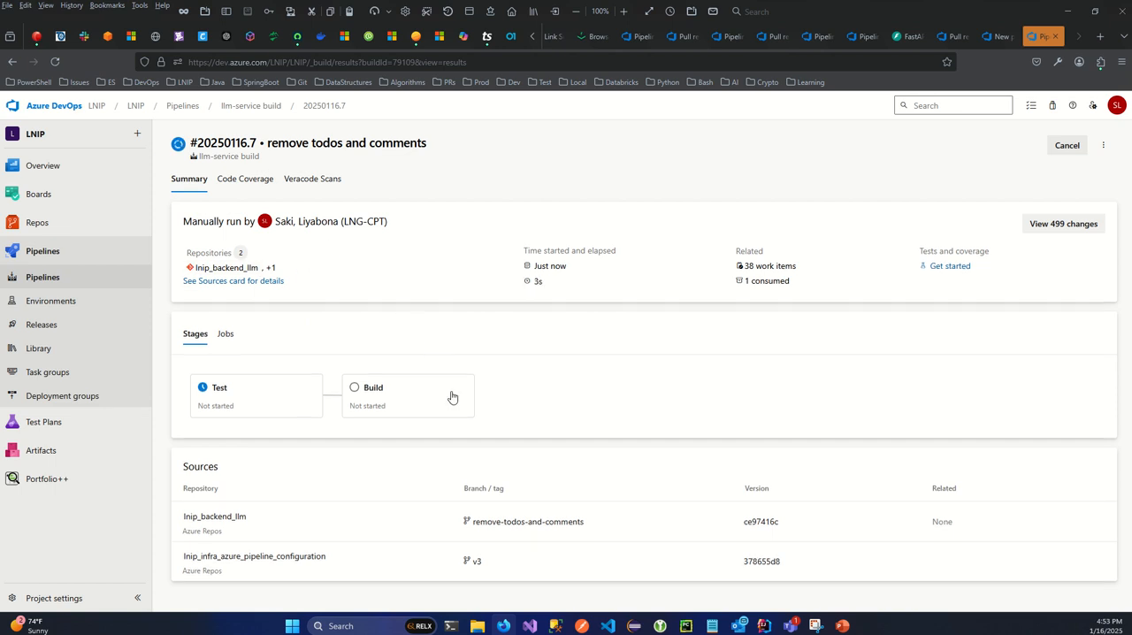
click(242, 399)
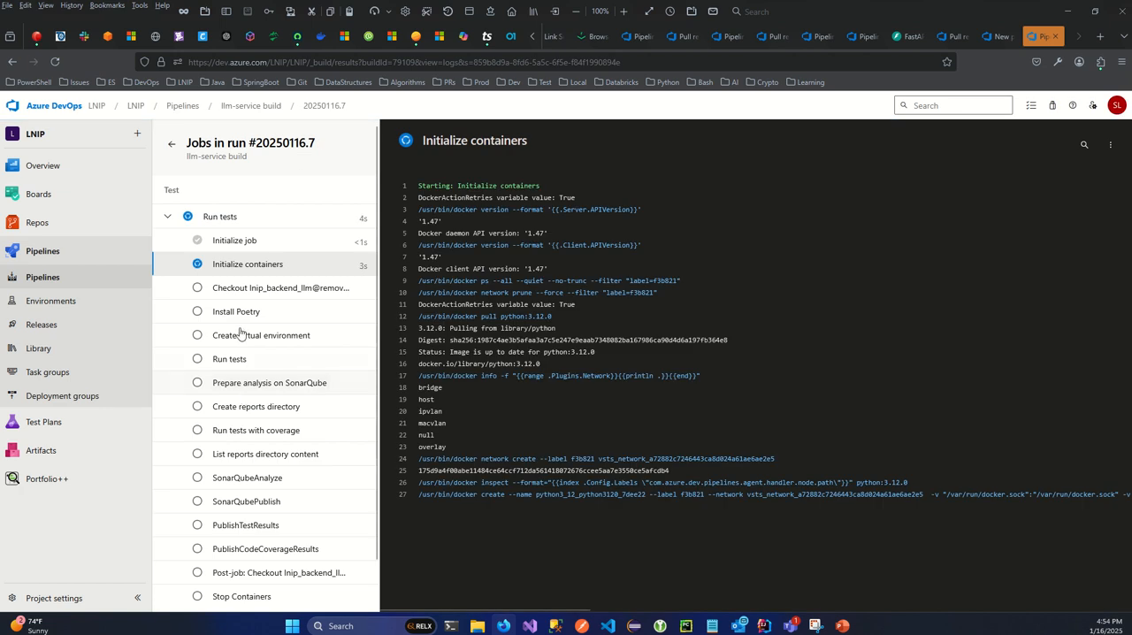
- Return to the run summary and check the warnings, the Test and Build stage progress, and the source branches
click(172, 144)
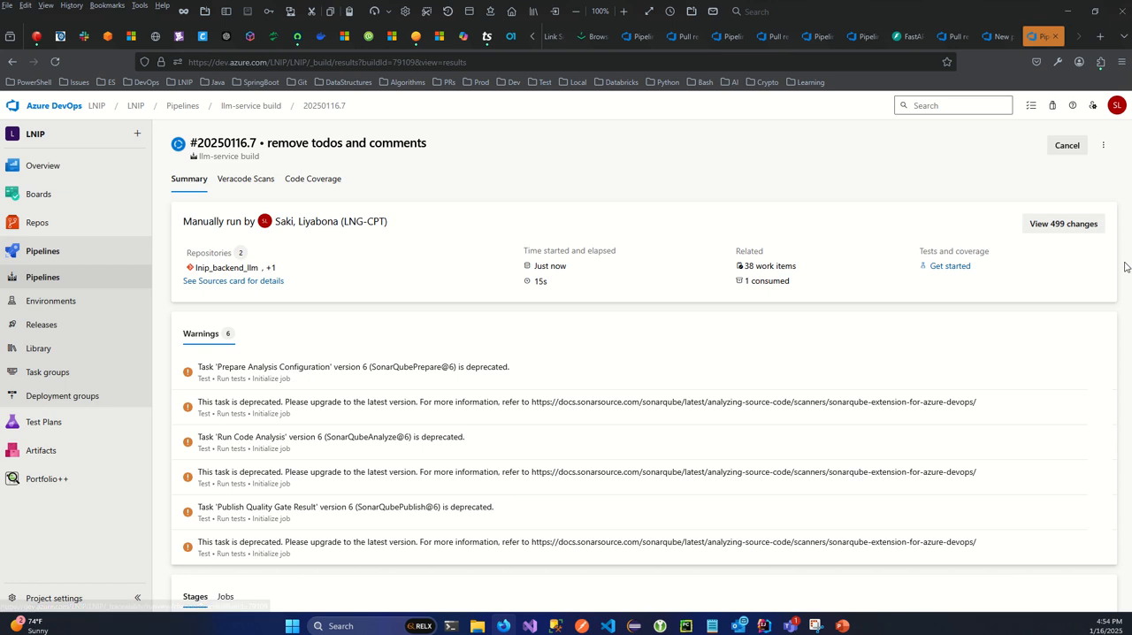
scroll(1100, 344, down, 3)
scroll(812, 386, up, 1)
scroll(808, 392, down, 2)
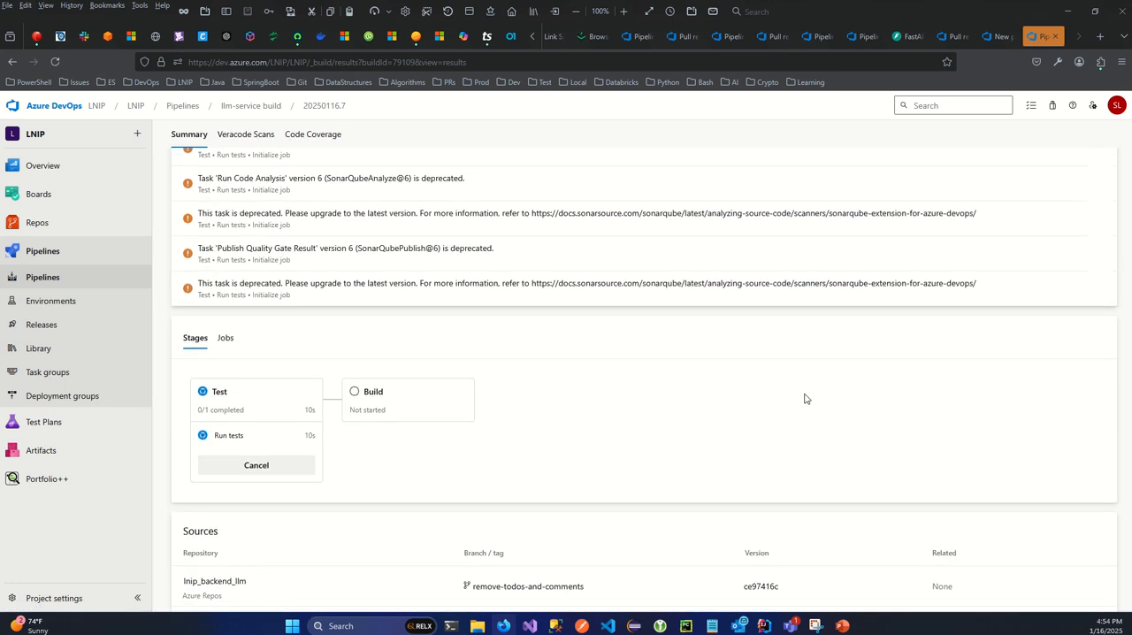
scroll(806, 397, up, 4)
scroll(805, 399, down, 3)
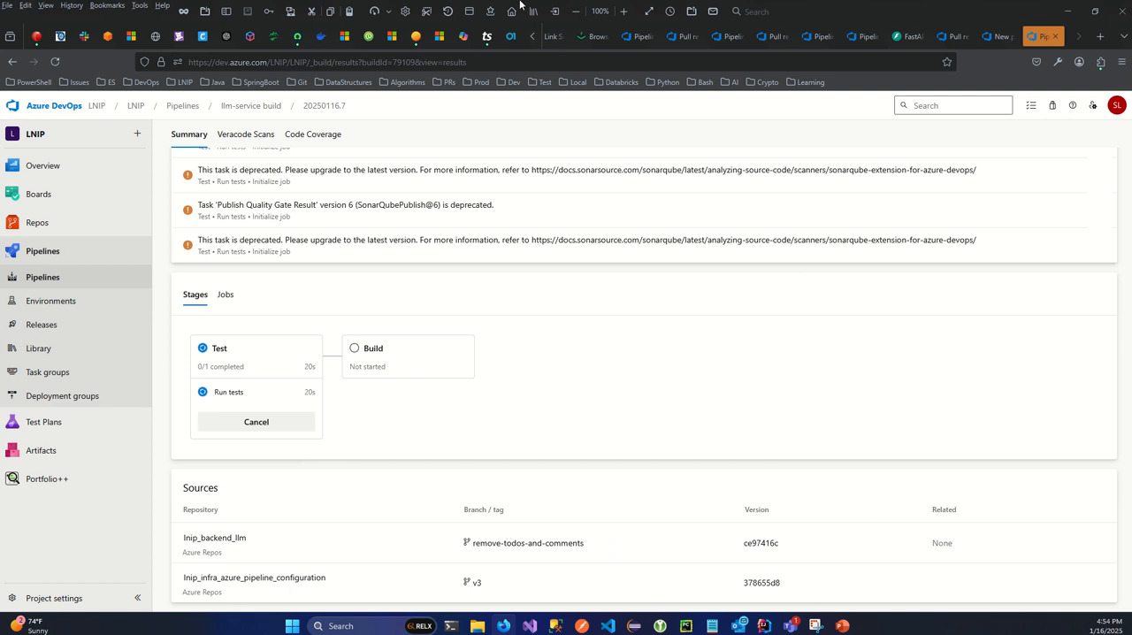
mouse_move(535, 9)
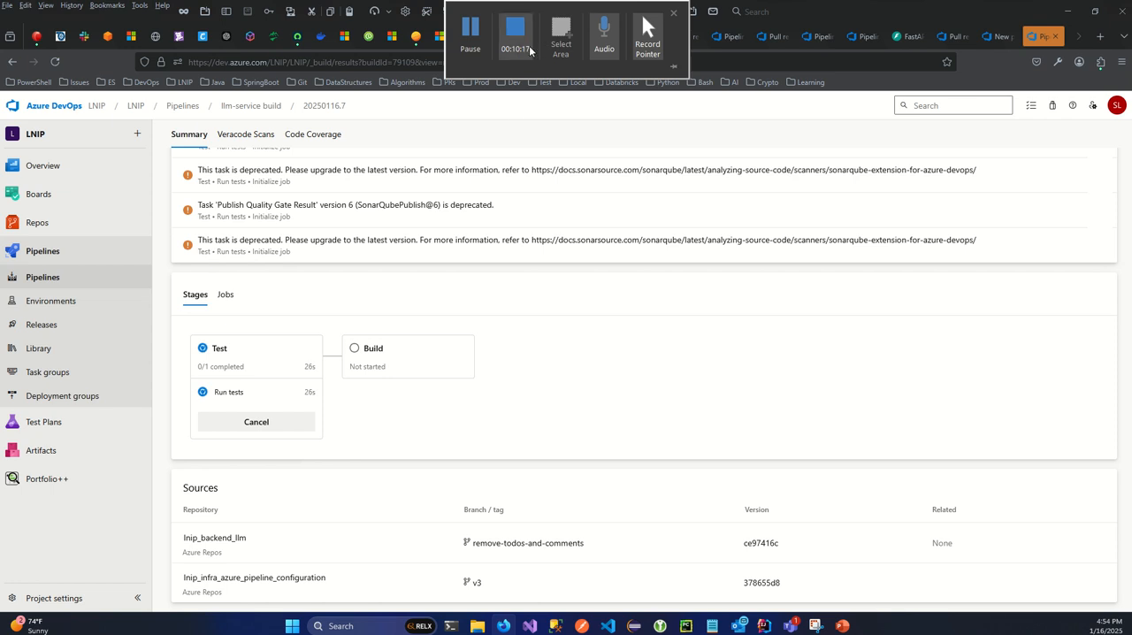
click(478, 34)
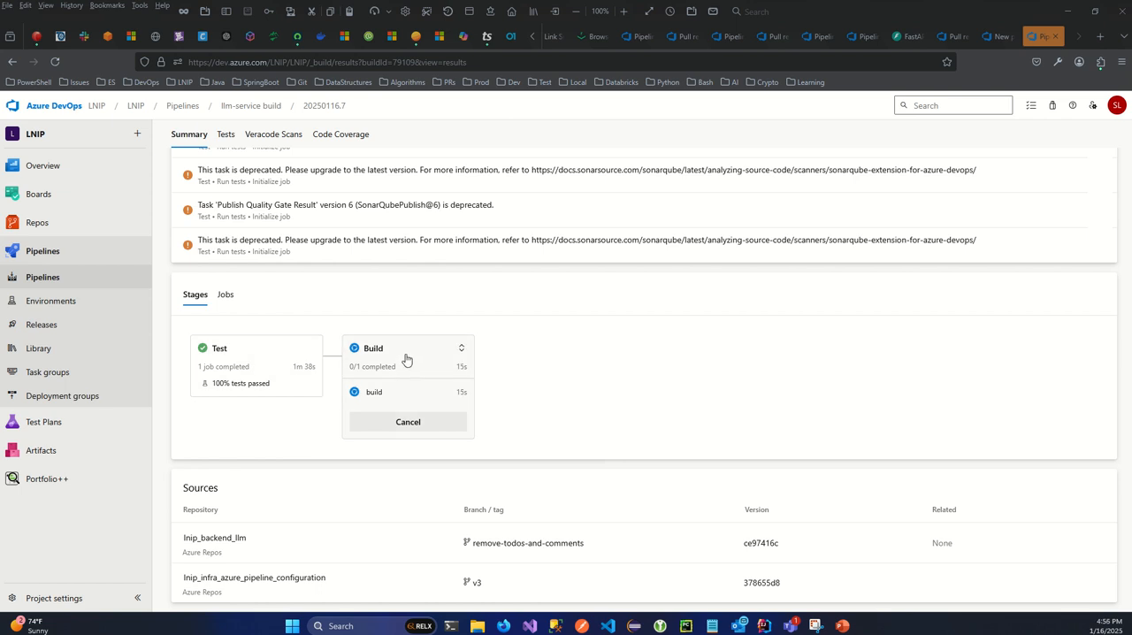
- Open the Test stage's job and review its tasks from Initialize job through Finalize Job
click(271, 366)
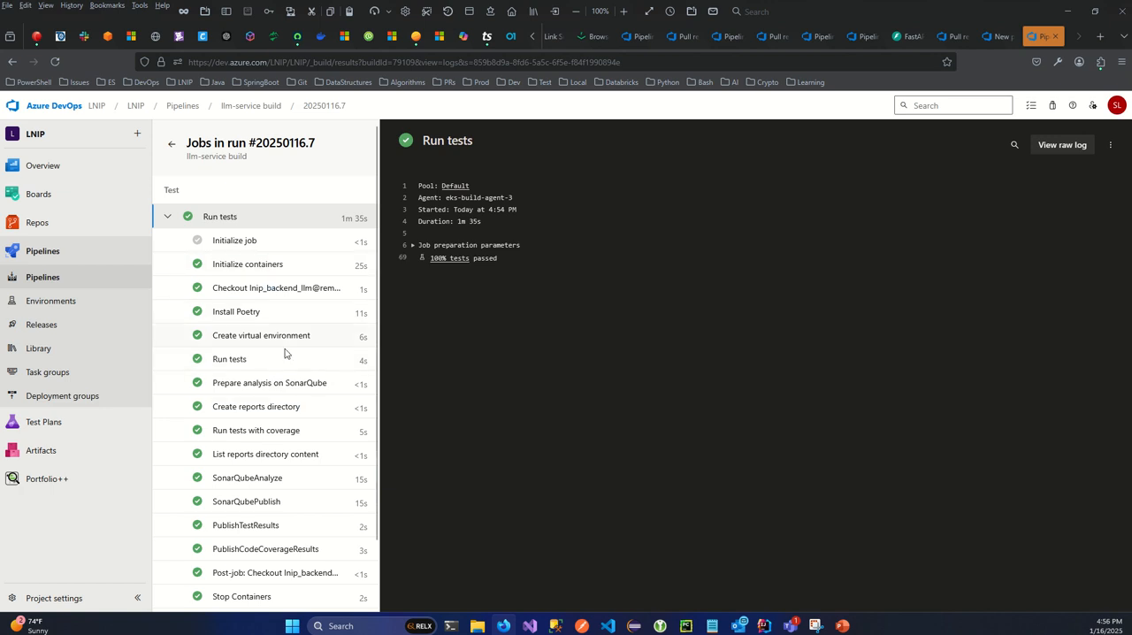
drag(378, 210, 376, 186)
scroll(377, 286, down, 2)
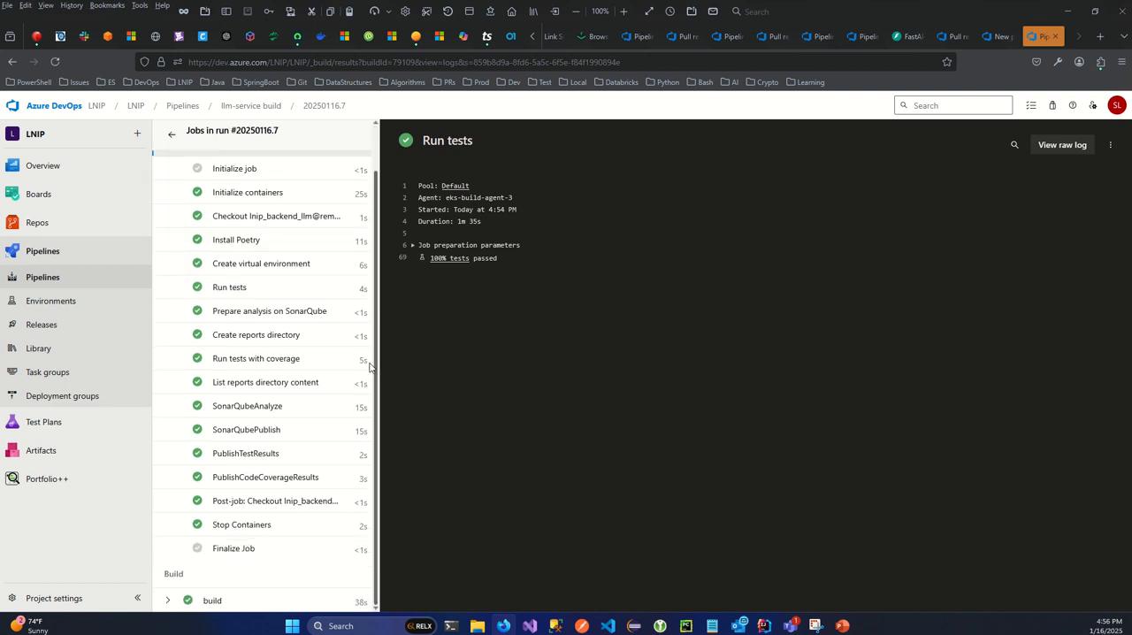
- Examine the Build stage's logs for building, scanning and pushing the docker image, and return to the run summary's stages
click(172, 135)
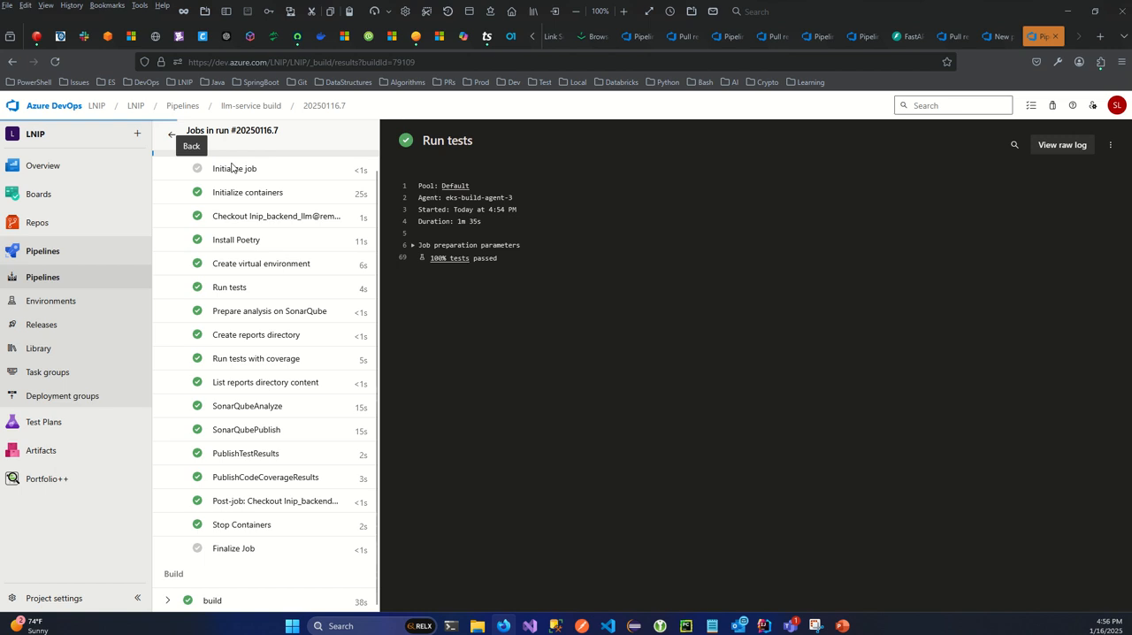
scroll(824, 483, down, 3)
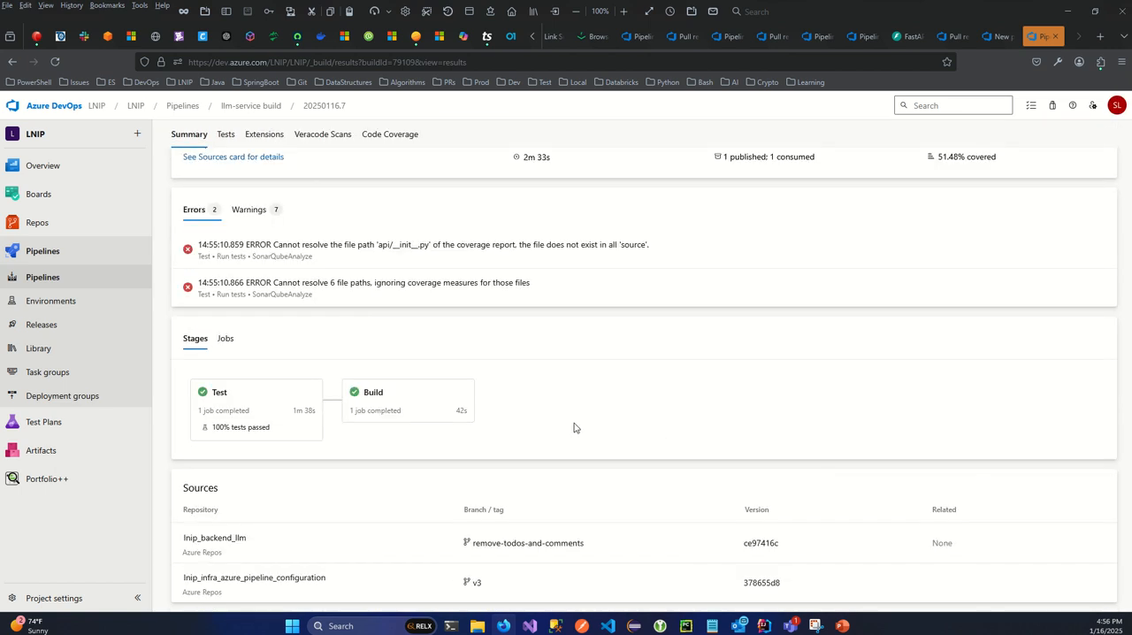
click(376, 403)
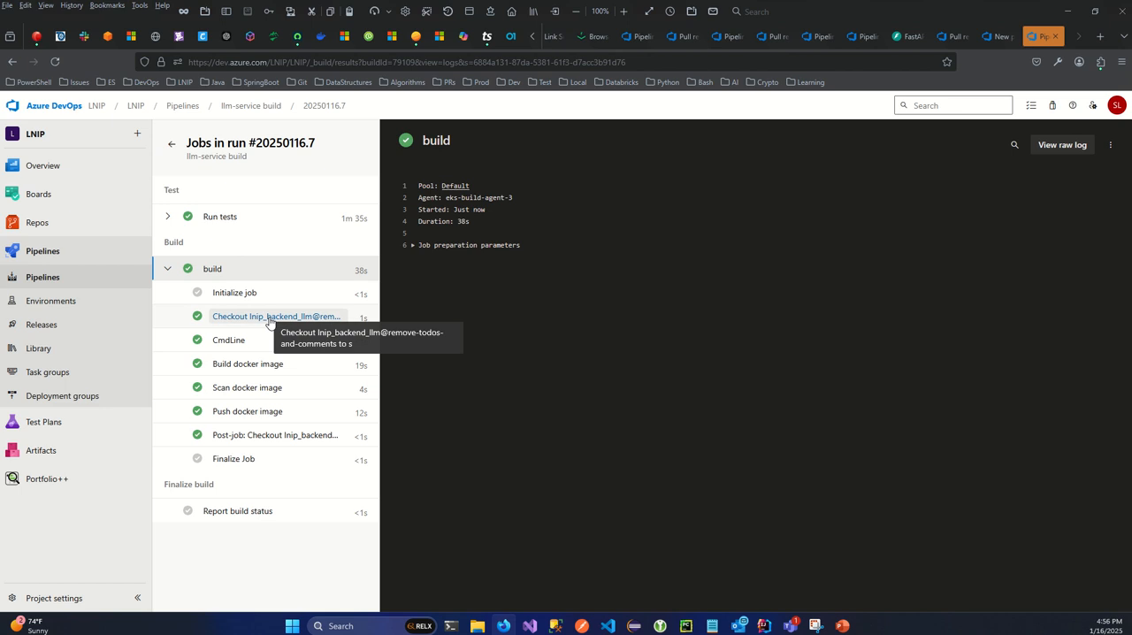
click(242, 367)
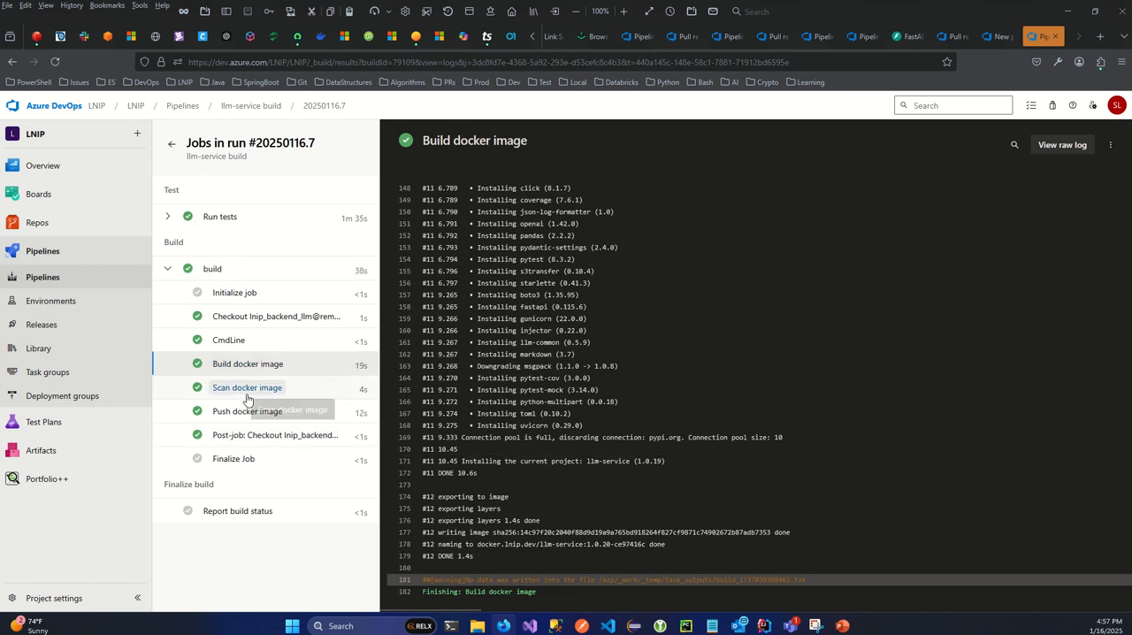
click(247, 397)
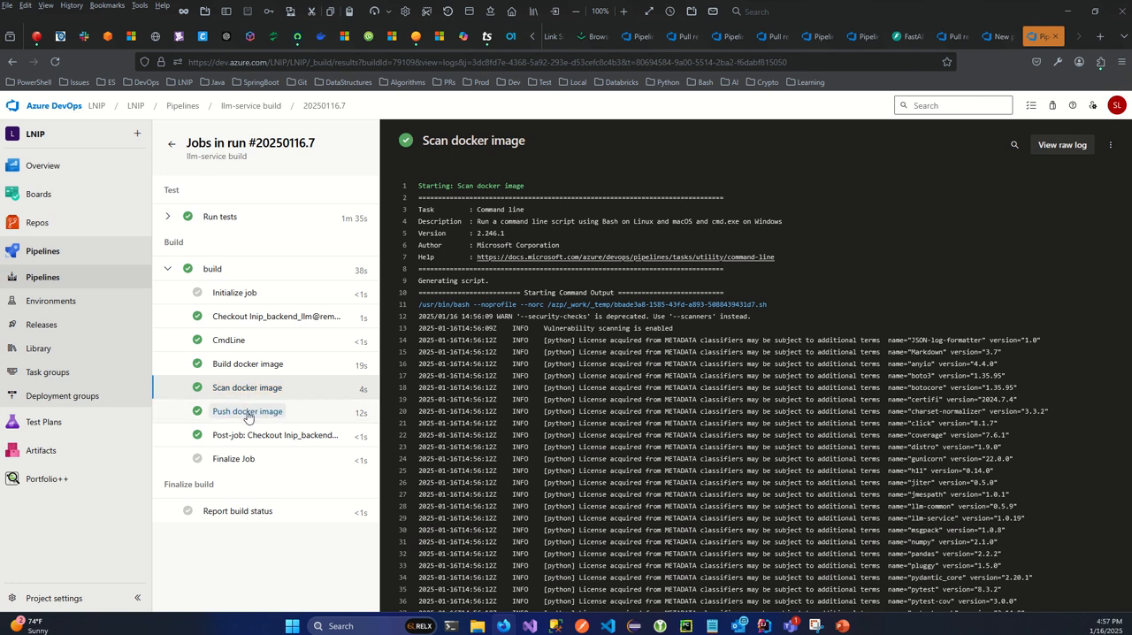
click(248, 413)
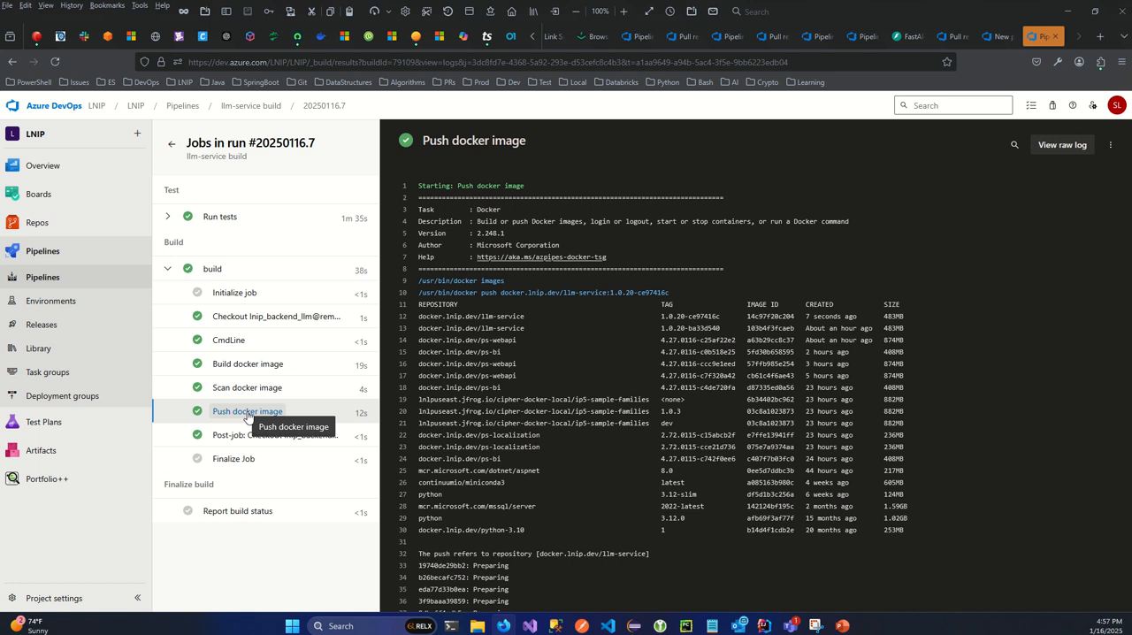
click(172, 147)
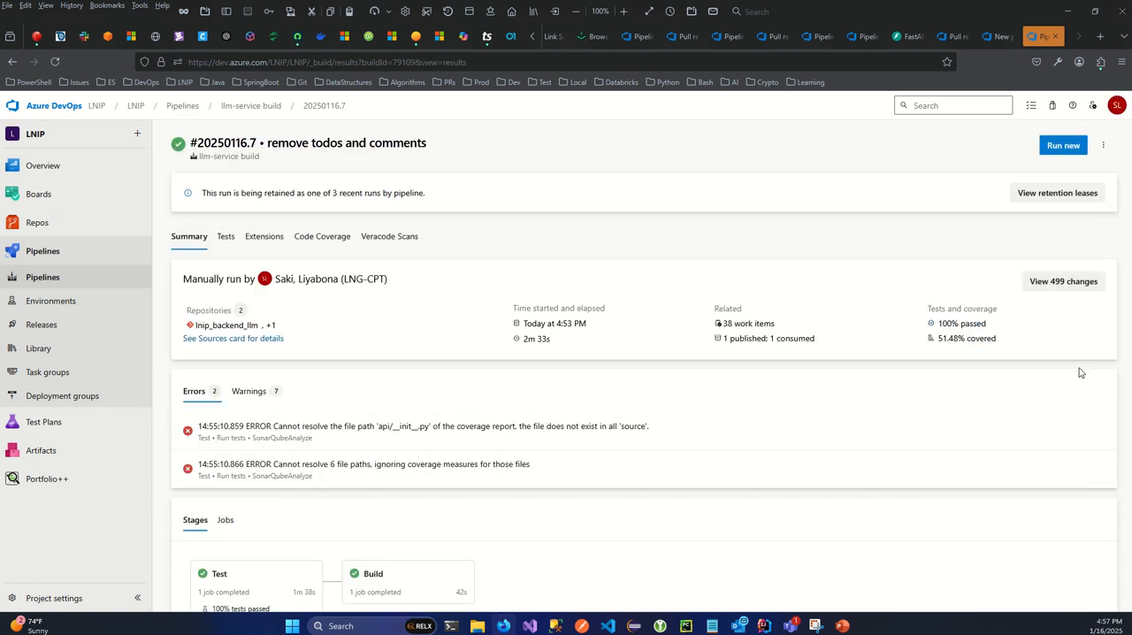
scroll(922, 436, down, 2)
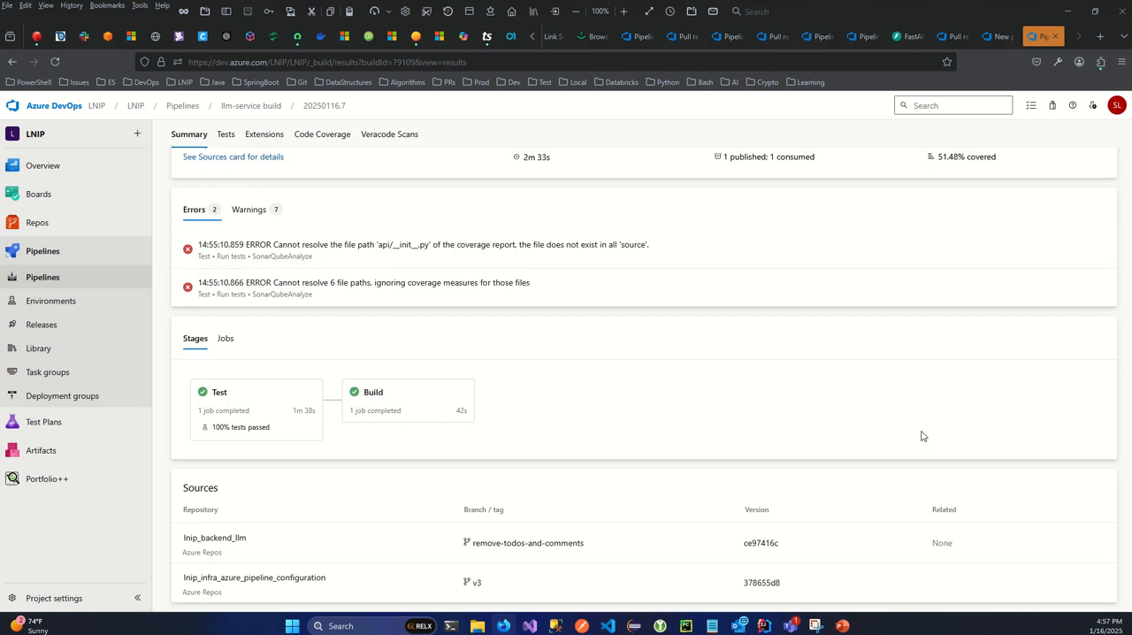